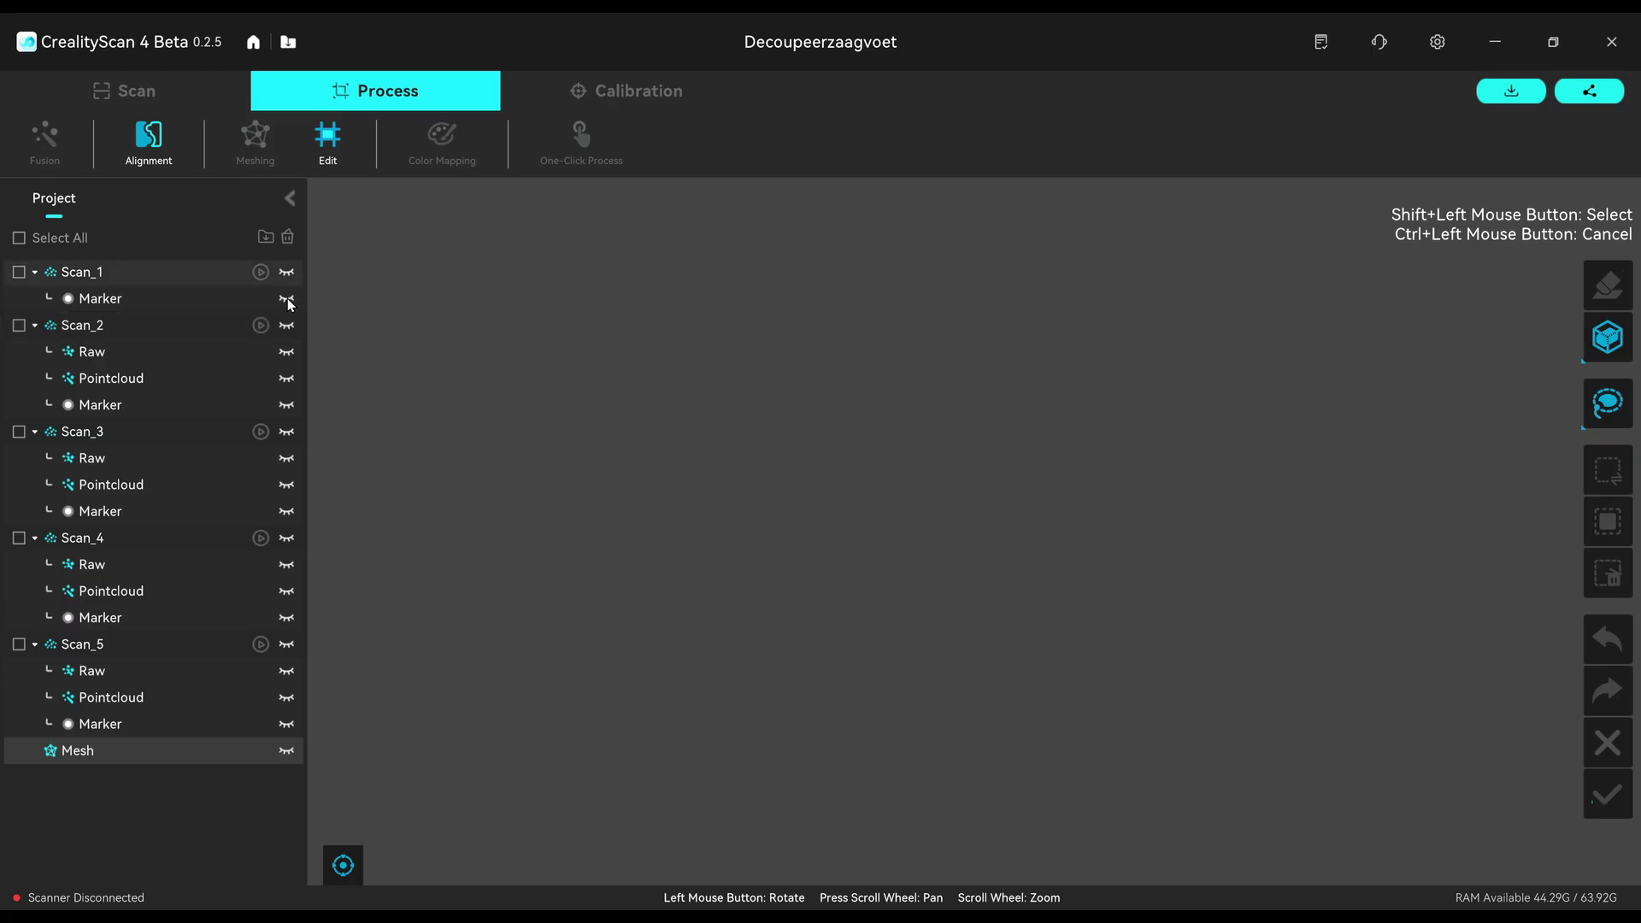
# Display the Scan_1 markers and examine their layout from several angles
pyautogui.click(286, 272)
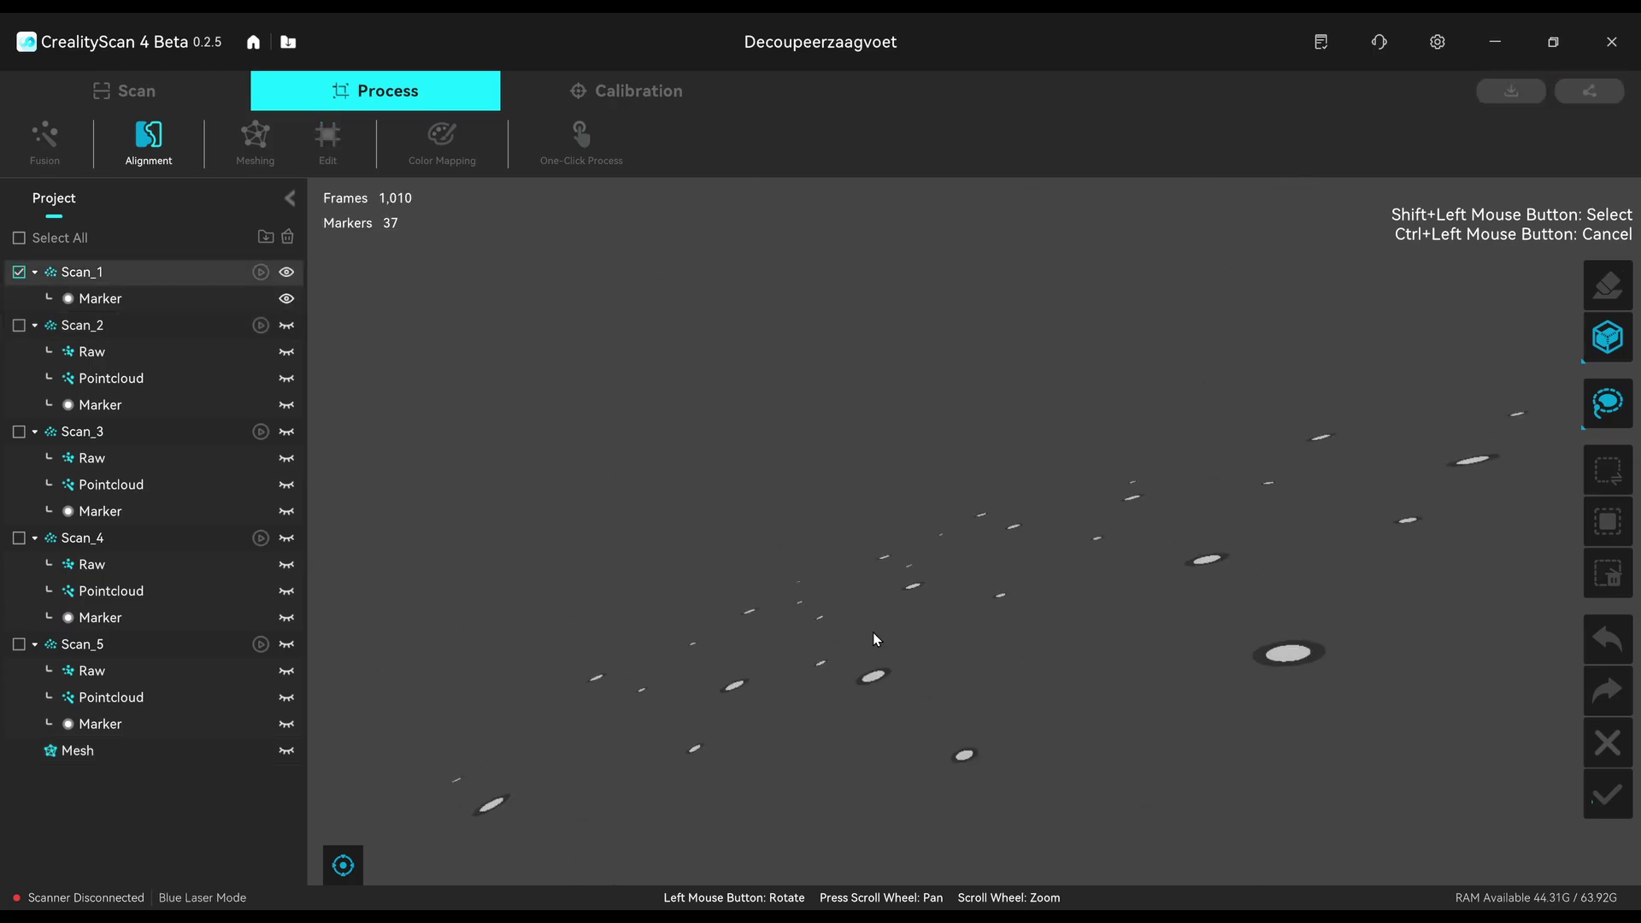
pyautogui.moveTo(869, 607)
pyautogui.mouseDown()
pyautogui.moveTo(865, 640)
pyautogui.moveTo(901, 618)
pyautogui.moveTo(849, 593)
pyautogui.moveTo(907, 653)
pyautogui.mouseUp()
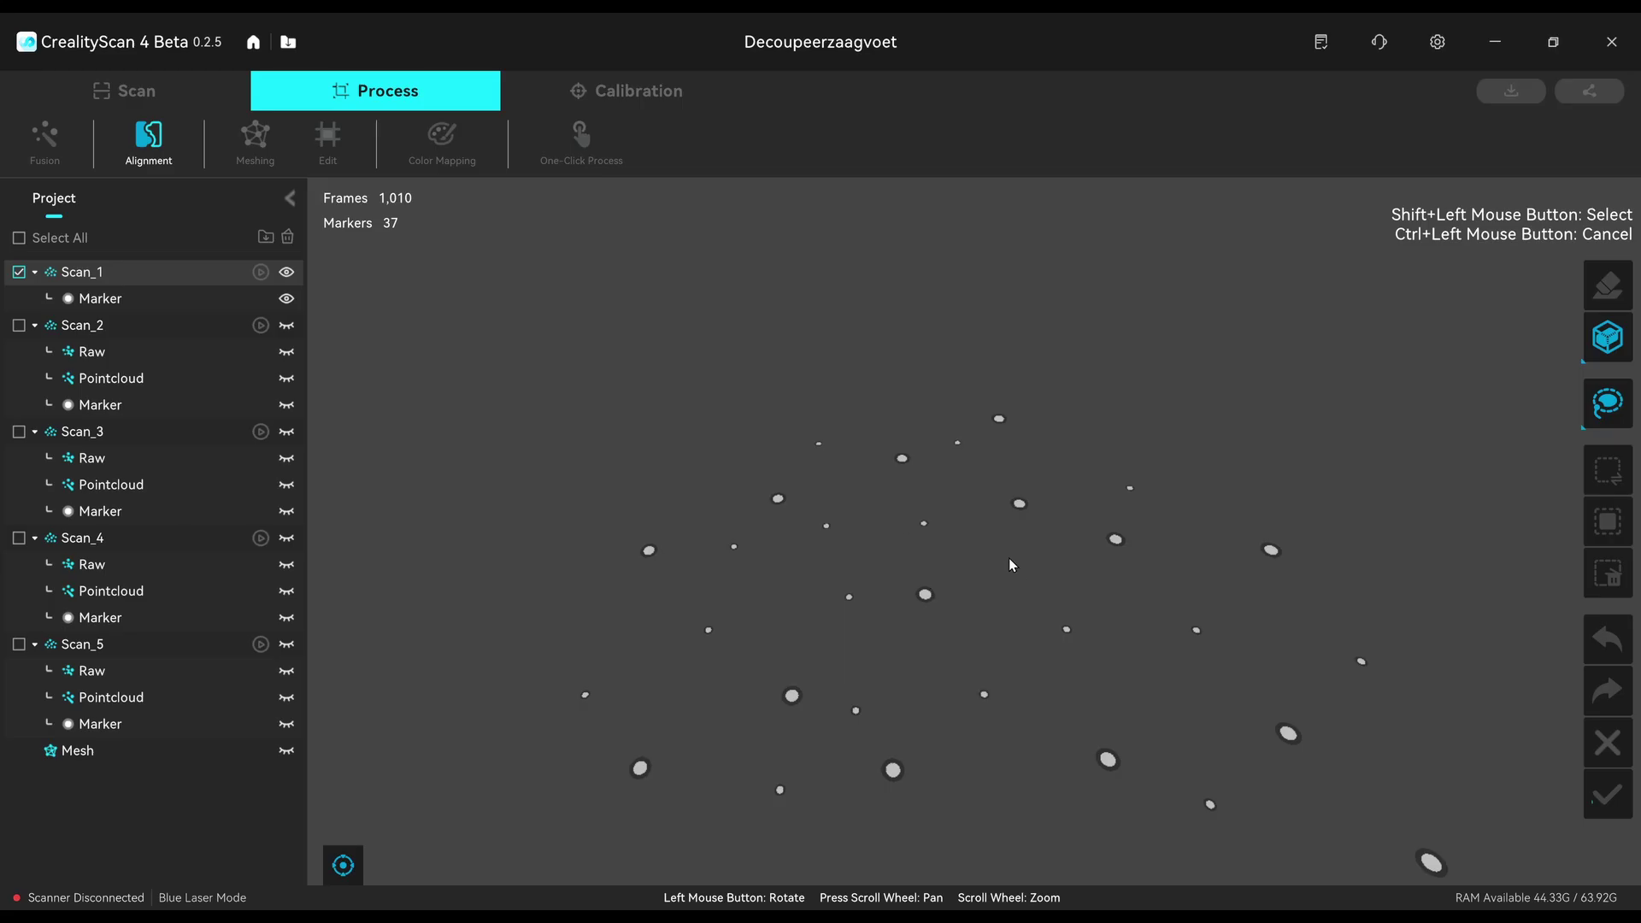
pyautogui.moveTo(972, 526)
pyautogui.mouseDown()
pyautogui.moveTo(984, 500)
pyautogui.moveTo(916, 513)
pyautogui.moveTo(879, 604)
pyautogui.moveTo(915, 598)
pyautogui.moveTo(866, 602)
pyautogui.mouseUp()
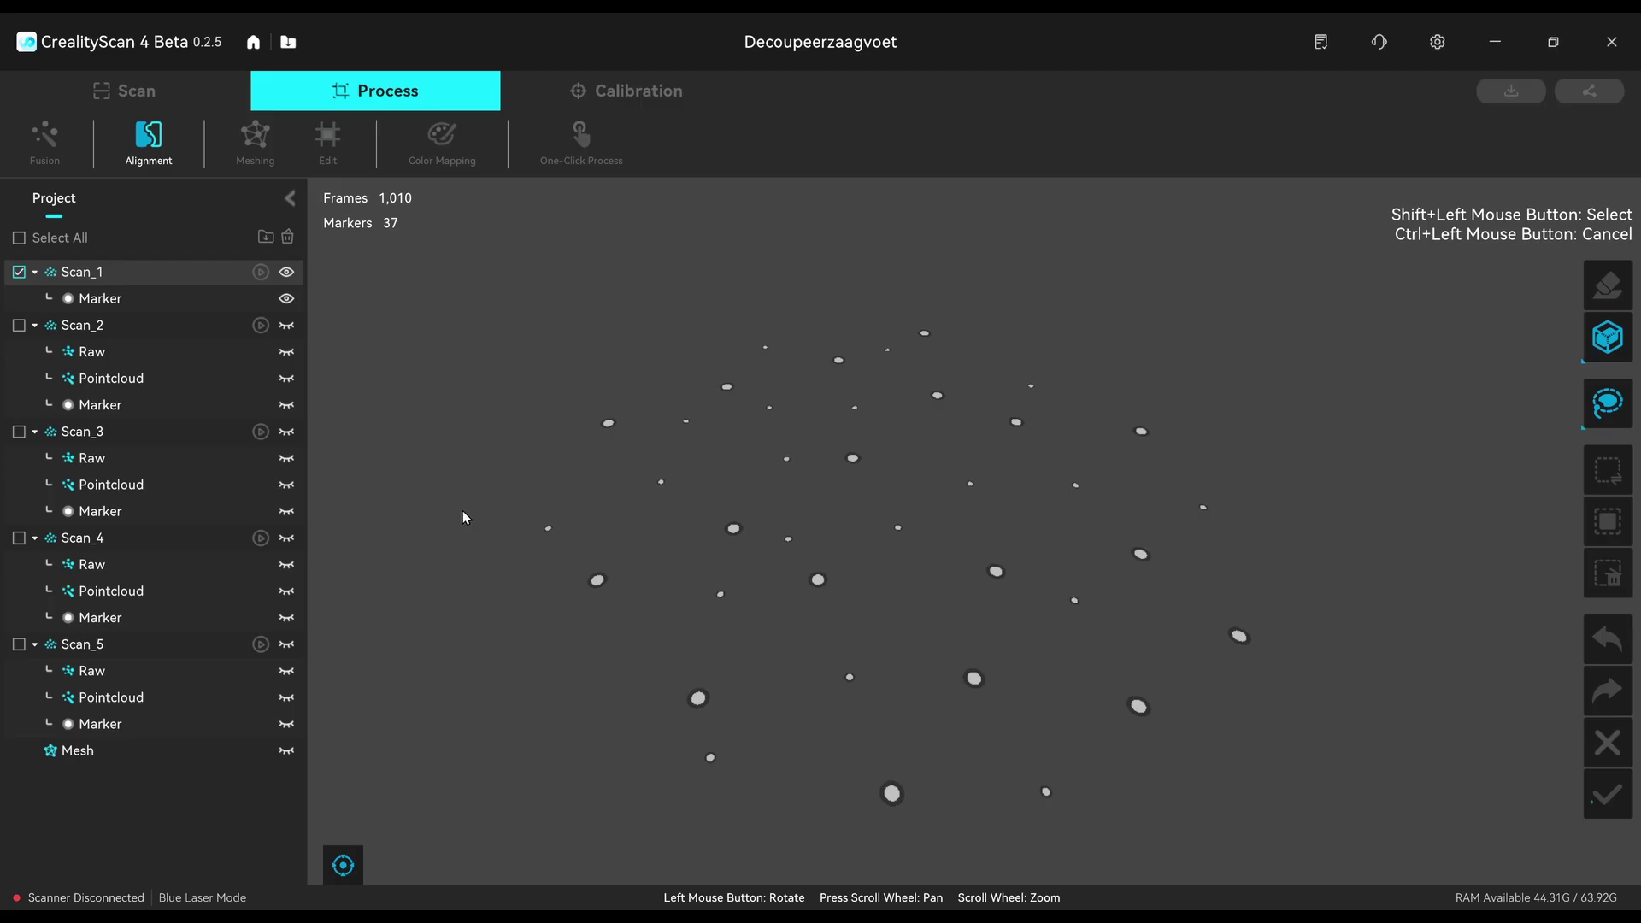
# Show the Scan_2 point cloud, hide the Scan_1 markers and examine the scanned part from both sides
pyautogui.click(287, 381)
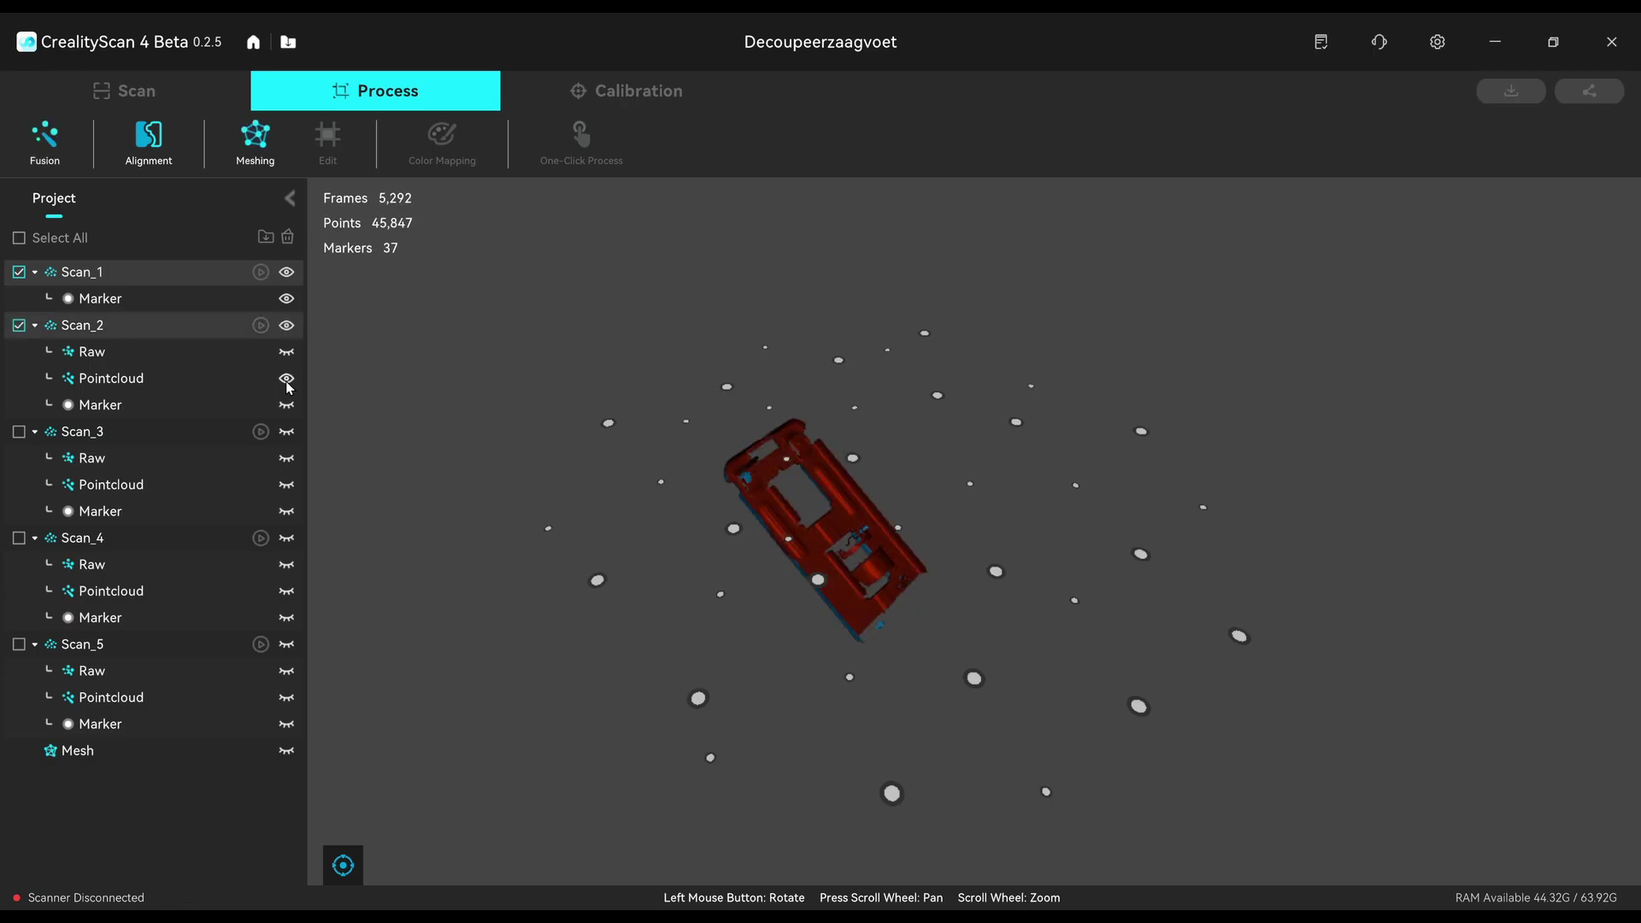
pyautogui.moveTo(714, 619); pyautogui.dragTo(767, 597)
pyautogui.click(287, 299)
pyautogui.moveTo(979, 537); pyautogui.dragTo(916, 616)
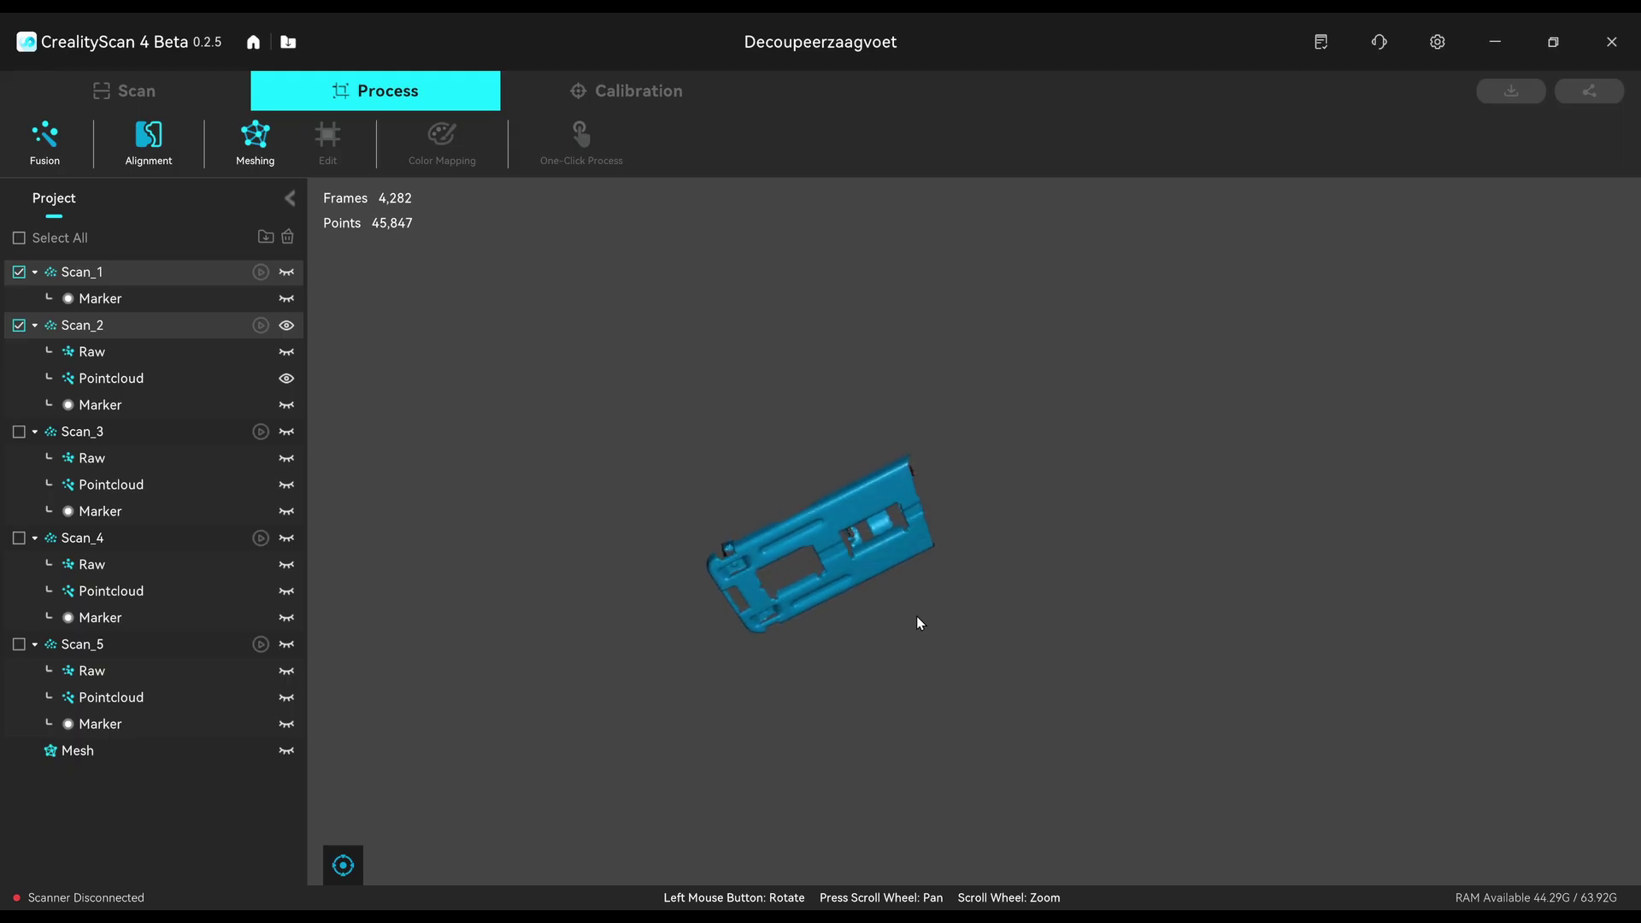
# Add the Scan_3 point cloud to the display and inspect the combined scan up close
pyautogui.click(288, 486)
pyautogui.moveTo(597, 675); pyautogui.dragTo(596, 641)
pyautogui.scroll(4, 602, 640)
pyautogui.scroll(3, 601, 640)
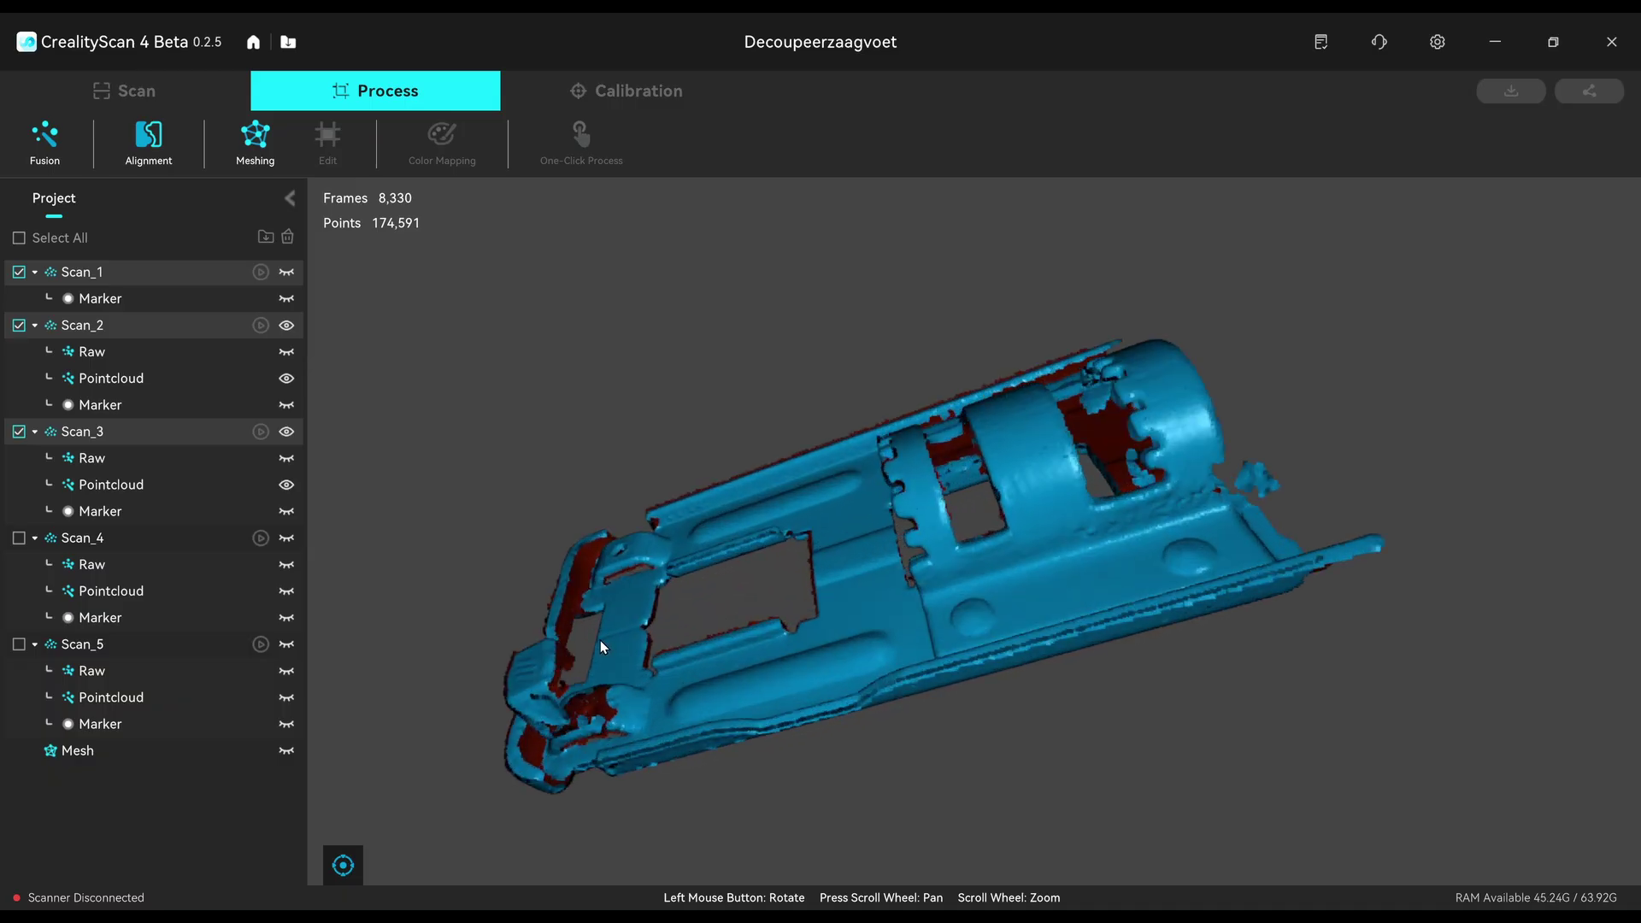
pyautogui.scroll(-3, 576, 633)
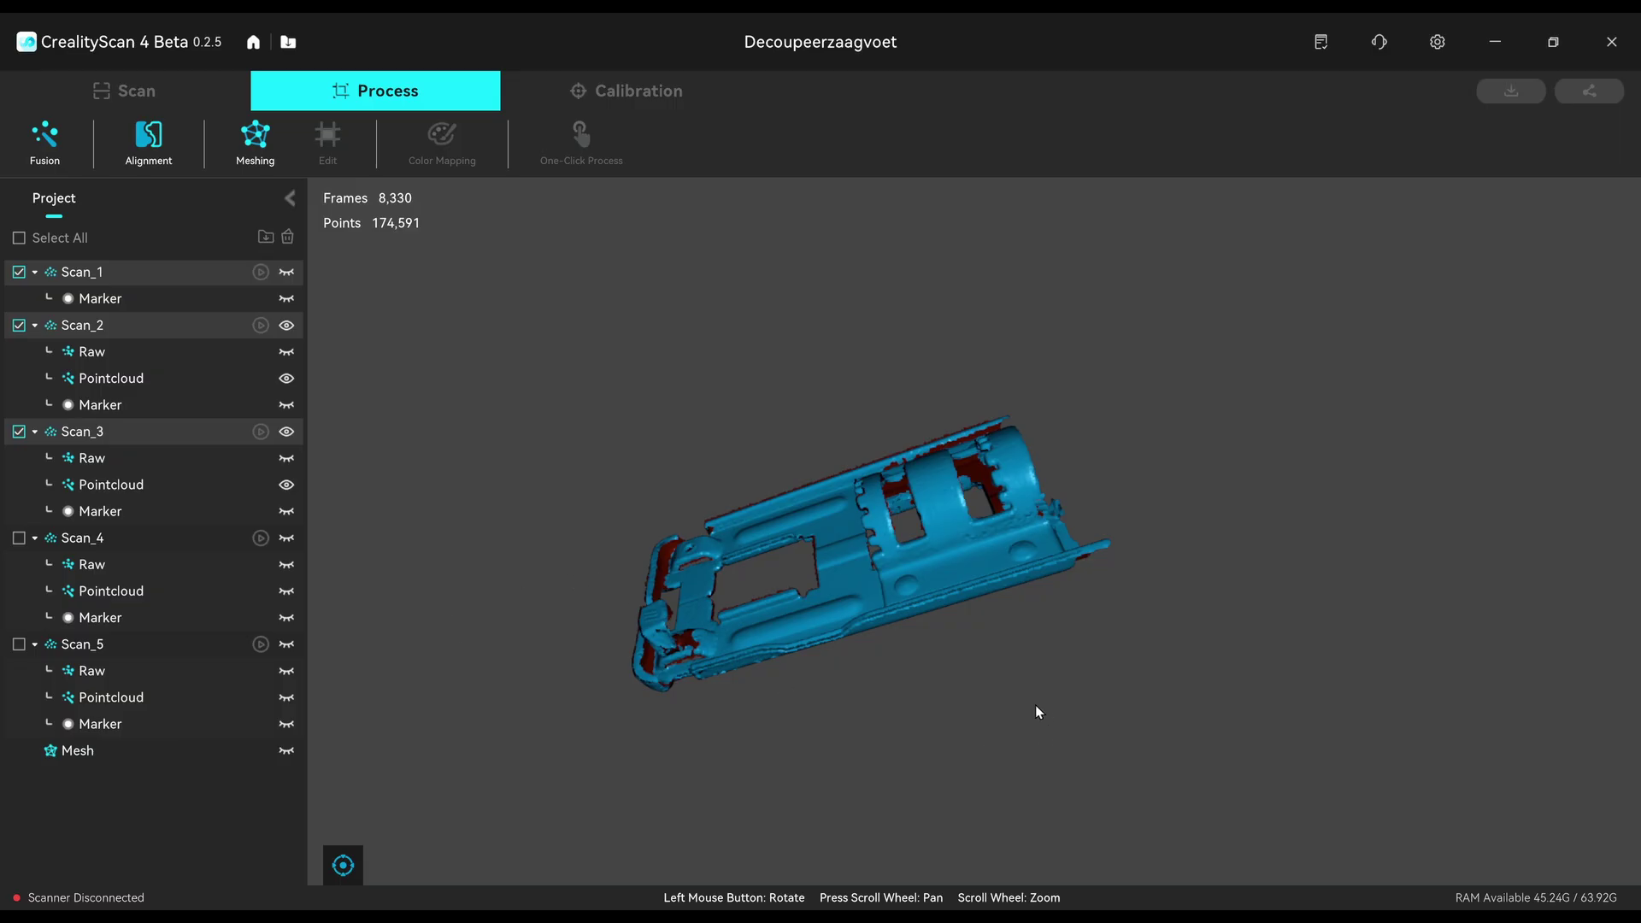
pyautogui.scroll(-1, 1037, 711)
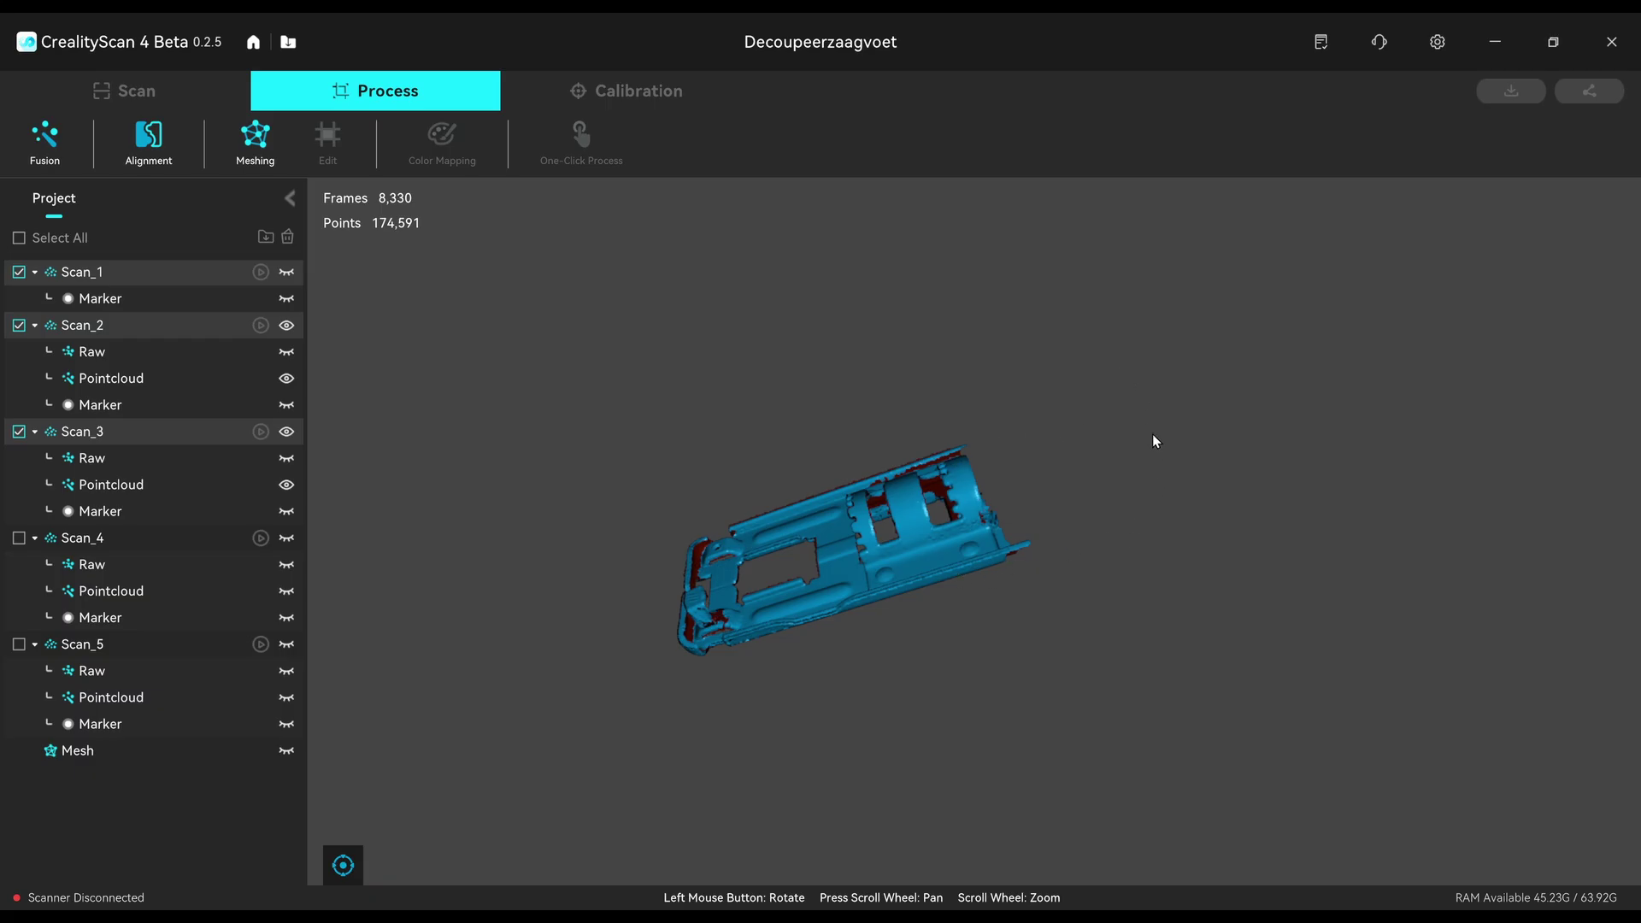
# Add the Scan_4 and Scan_5 point clouds to the display and check the combined scan from different angles
pyautogui.click(287, 592)
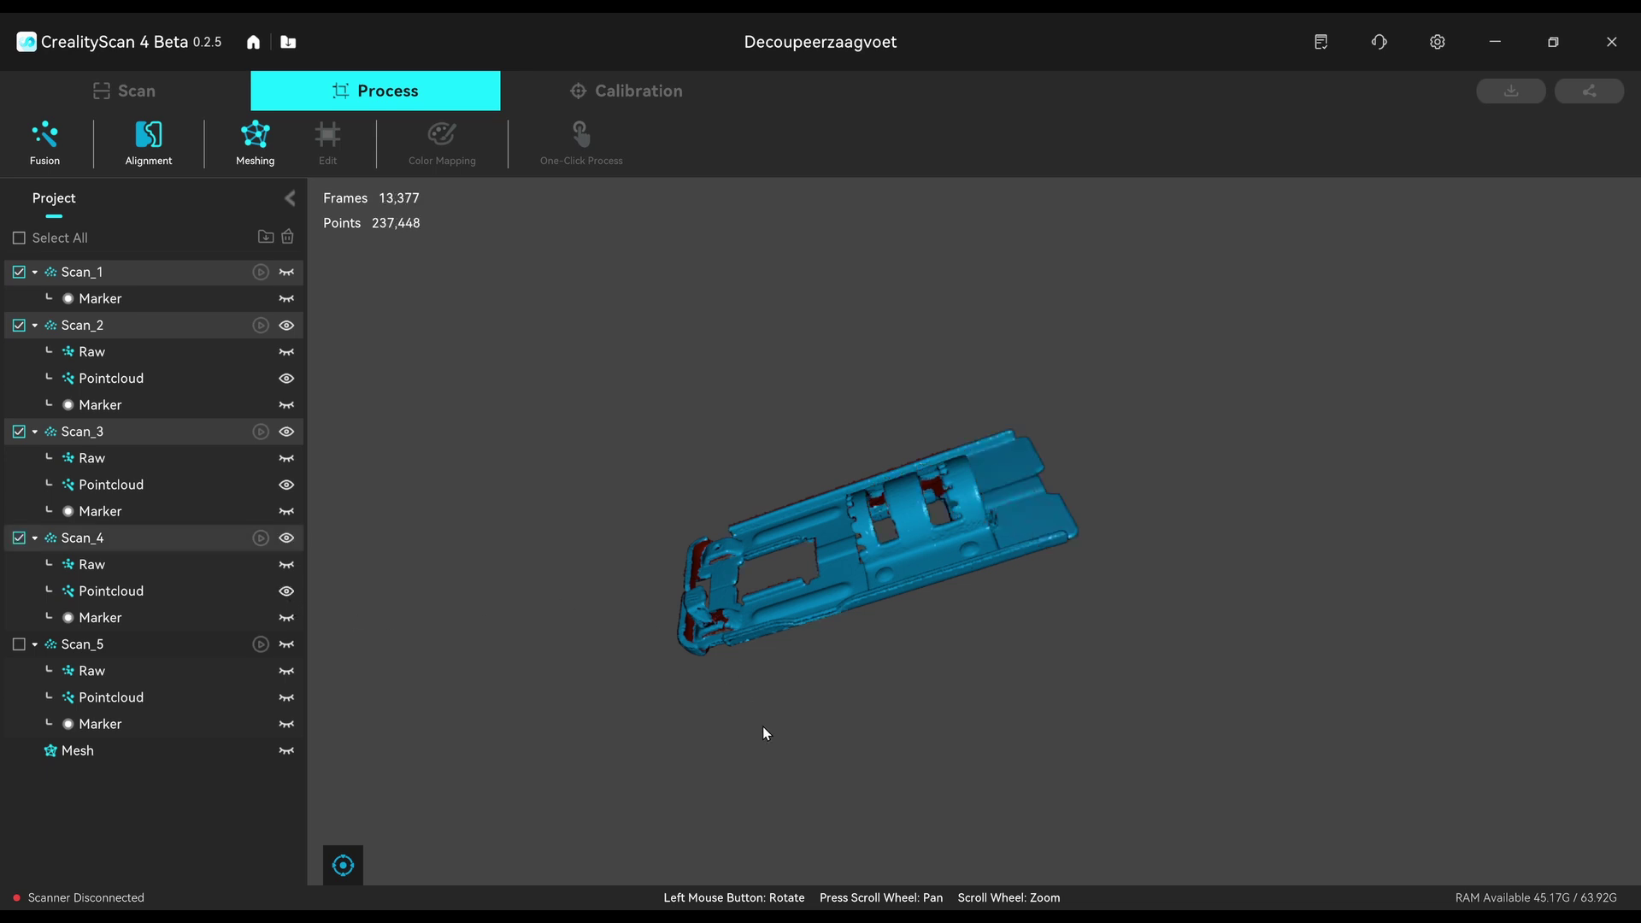
pyautogui.moveTo(765, 733); pyautogui.dragTo(629, 710)
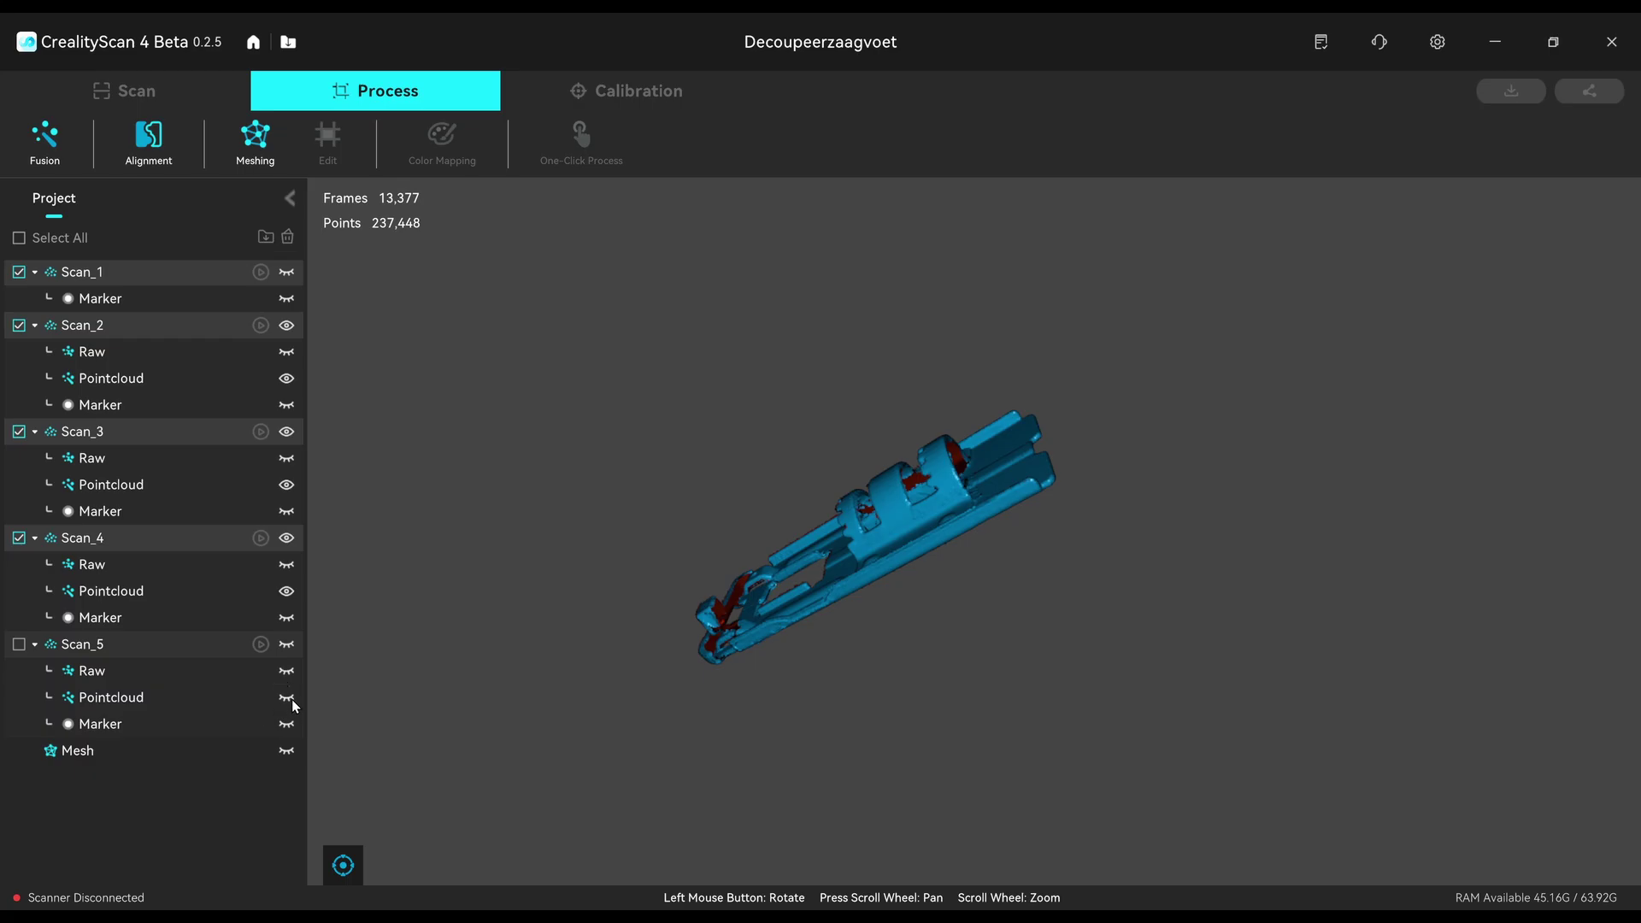
pyautogui.click(291, 702)
pyautogui.moveTo(979, 698); pyautogui.dragTo(1116, 373)
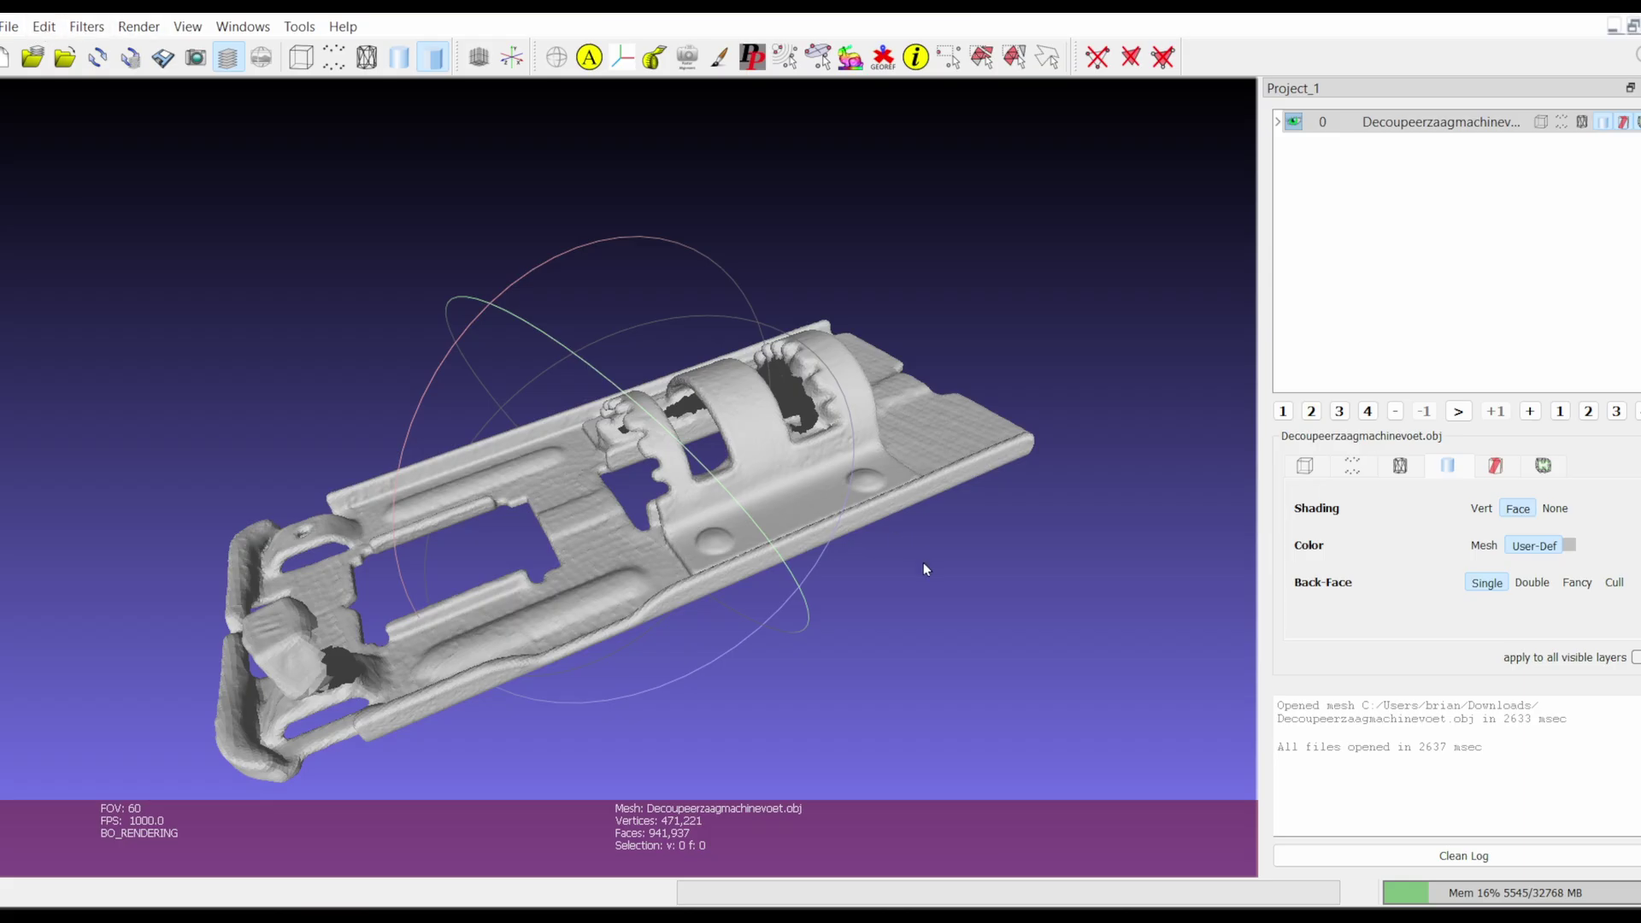
# Switch to MeshLab, examine the Decoupeerzaagmachinevoet.obj mesh up close and look over the remeshing, simplification and reconstruction filters
pyautogui.scroll(3, 951, 547)
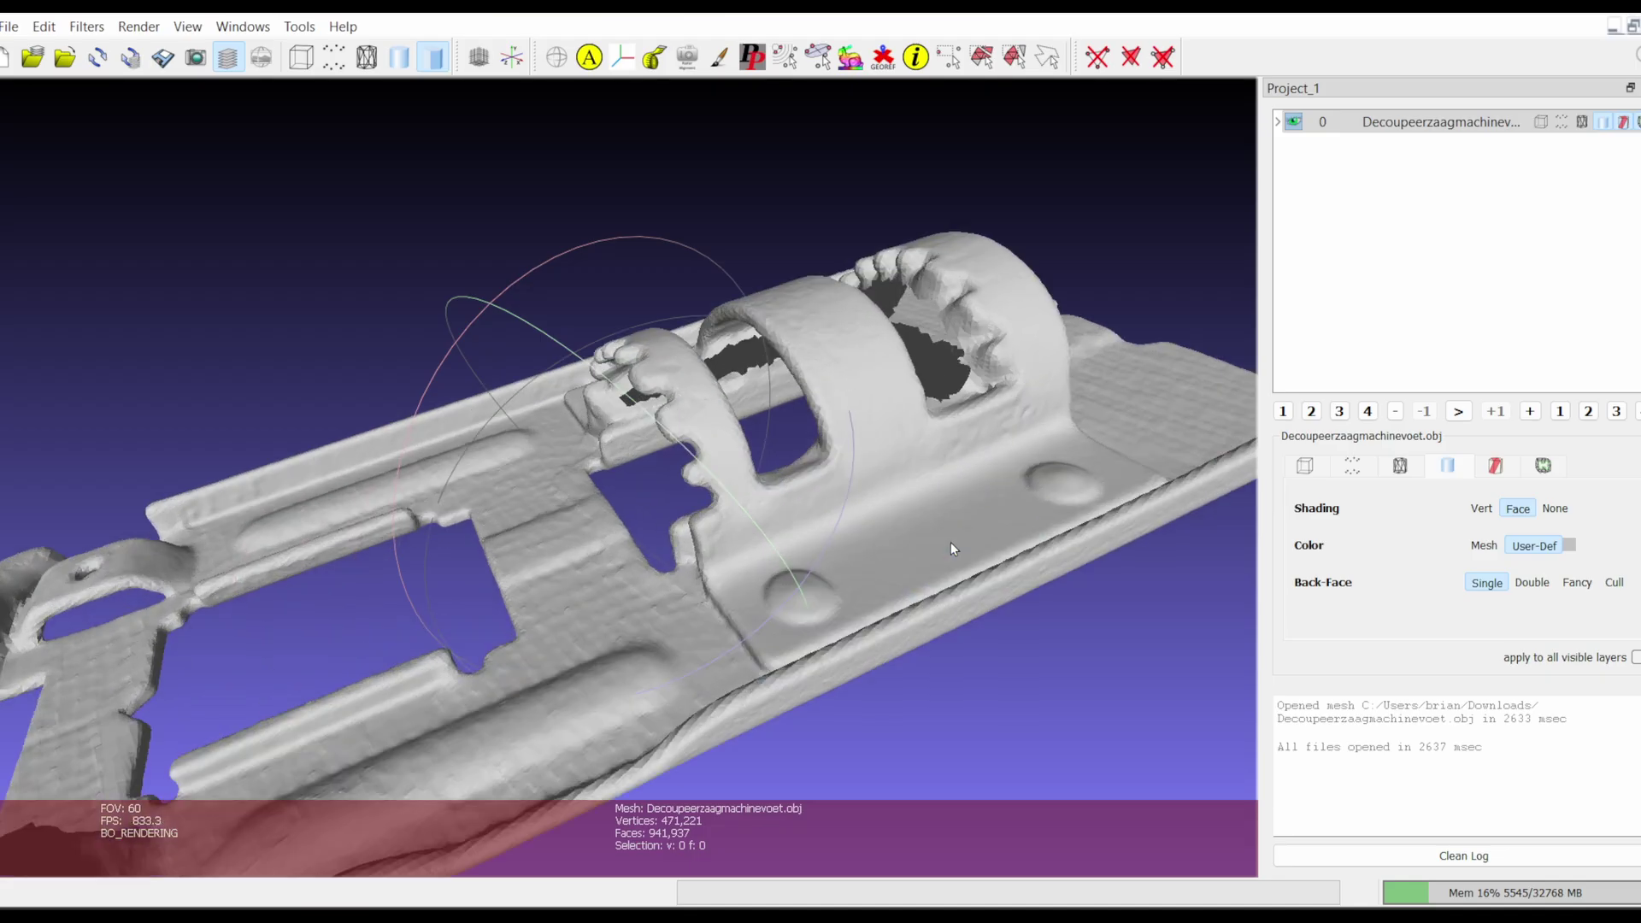
pyautogui.scroll(-6, 951, 547)
pyautogui.scroll(2, 951, 547)
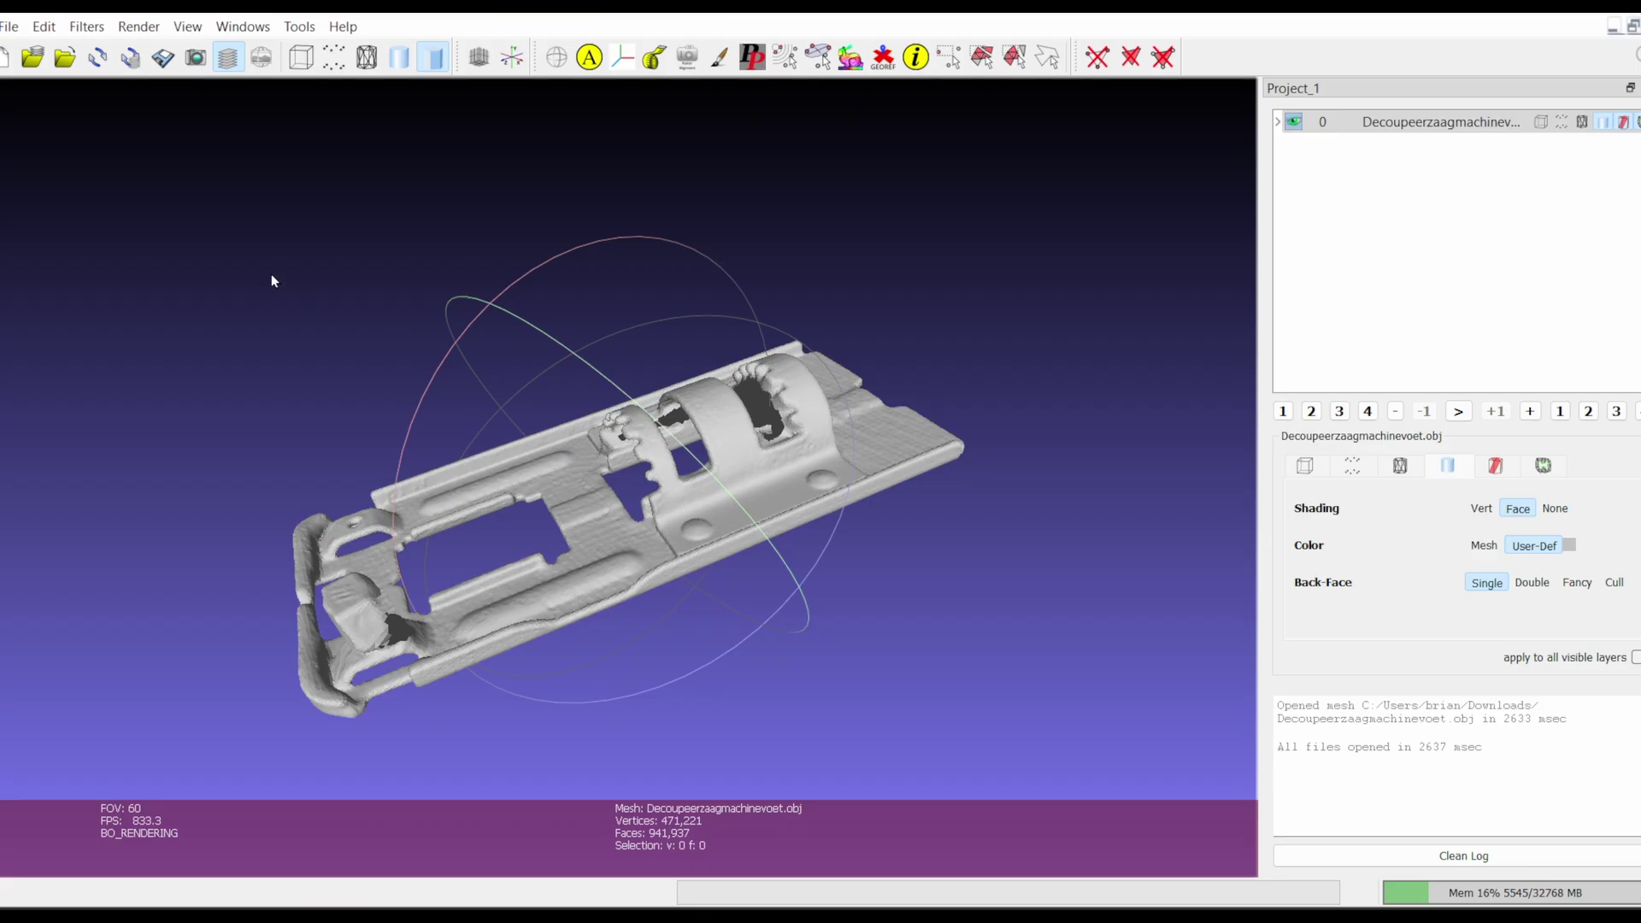
pyautogui.click(96, 27)
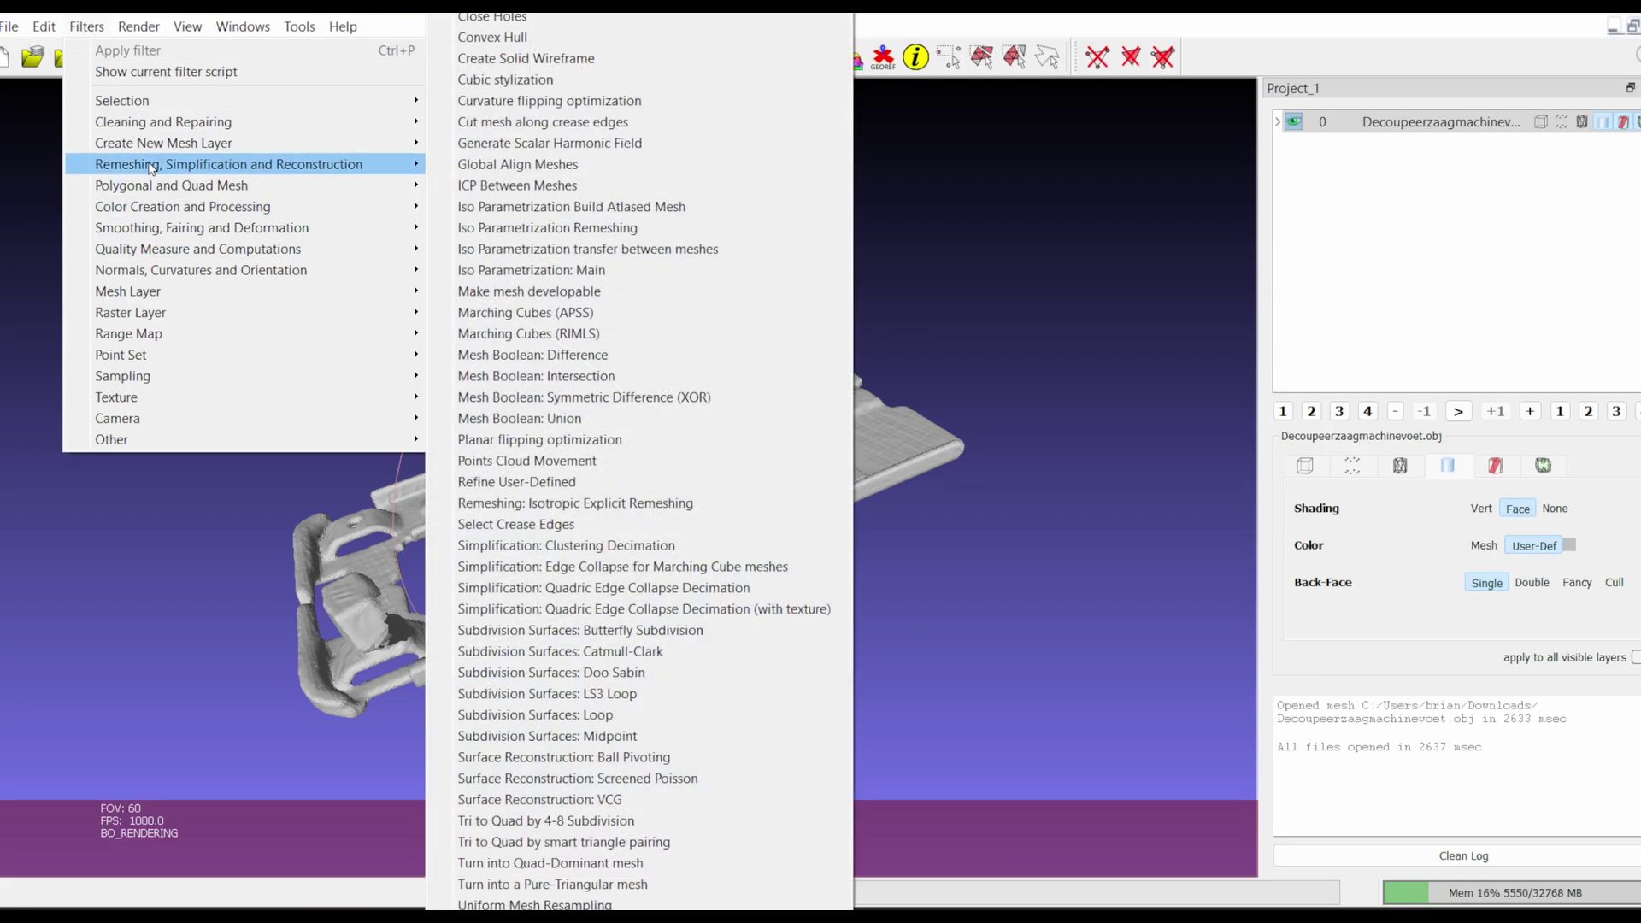
pyautogui.moveTo(196, 176)
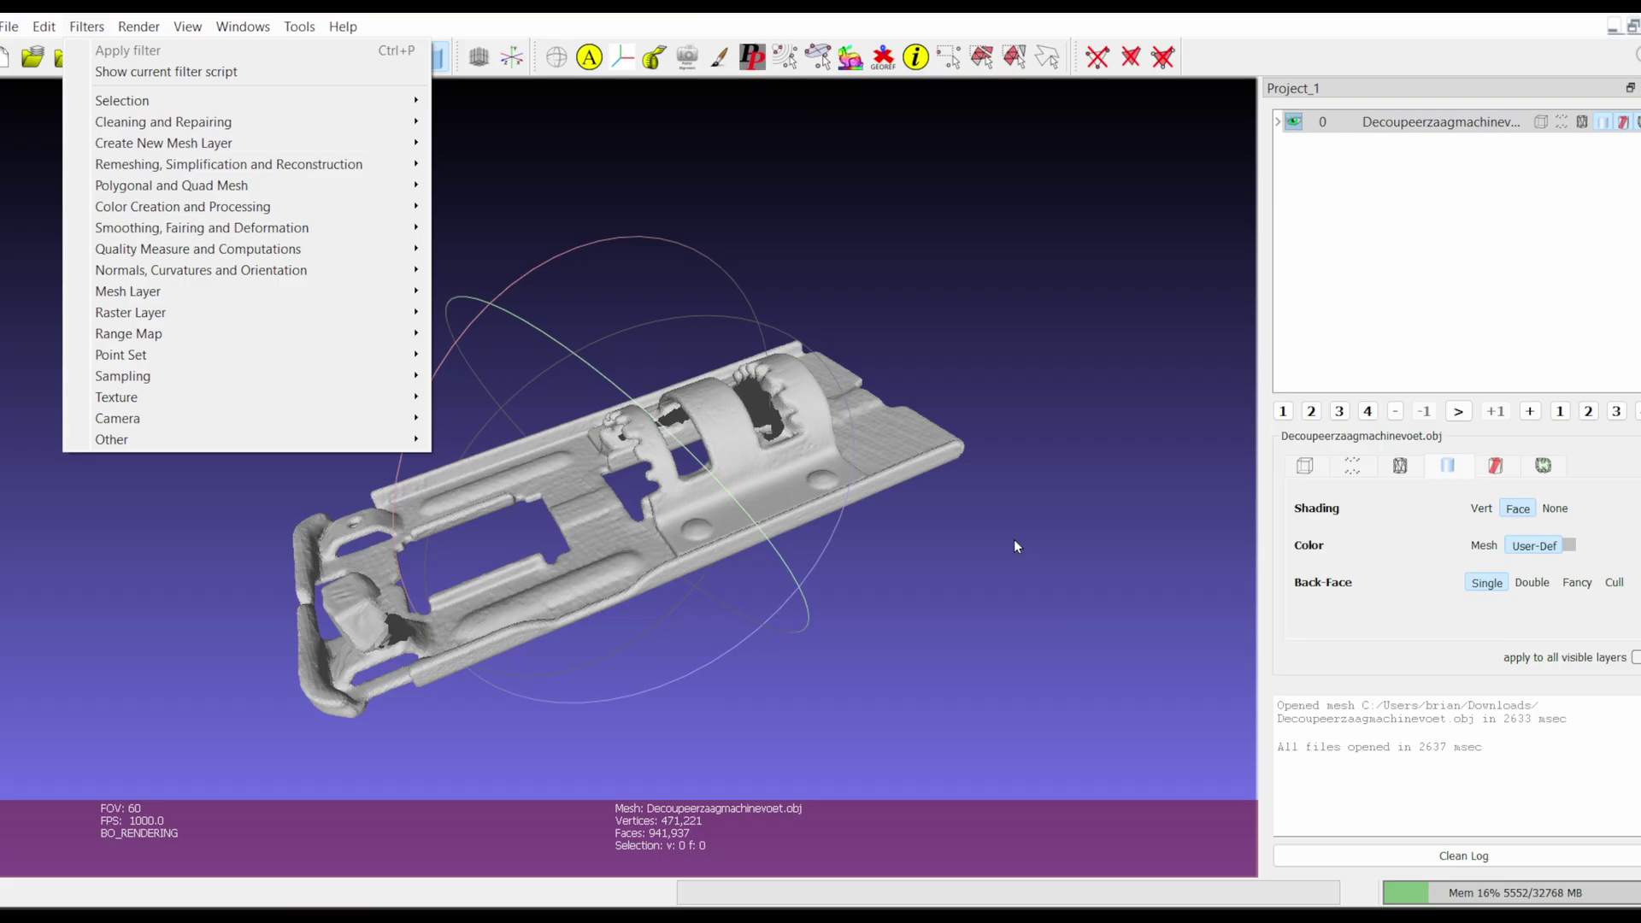
pyautogui.click(915, 564)
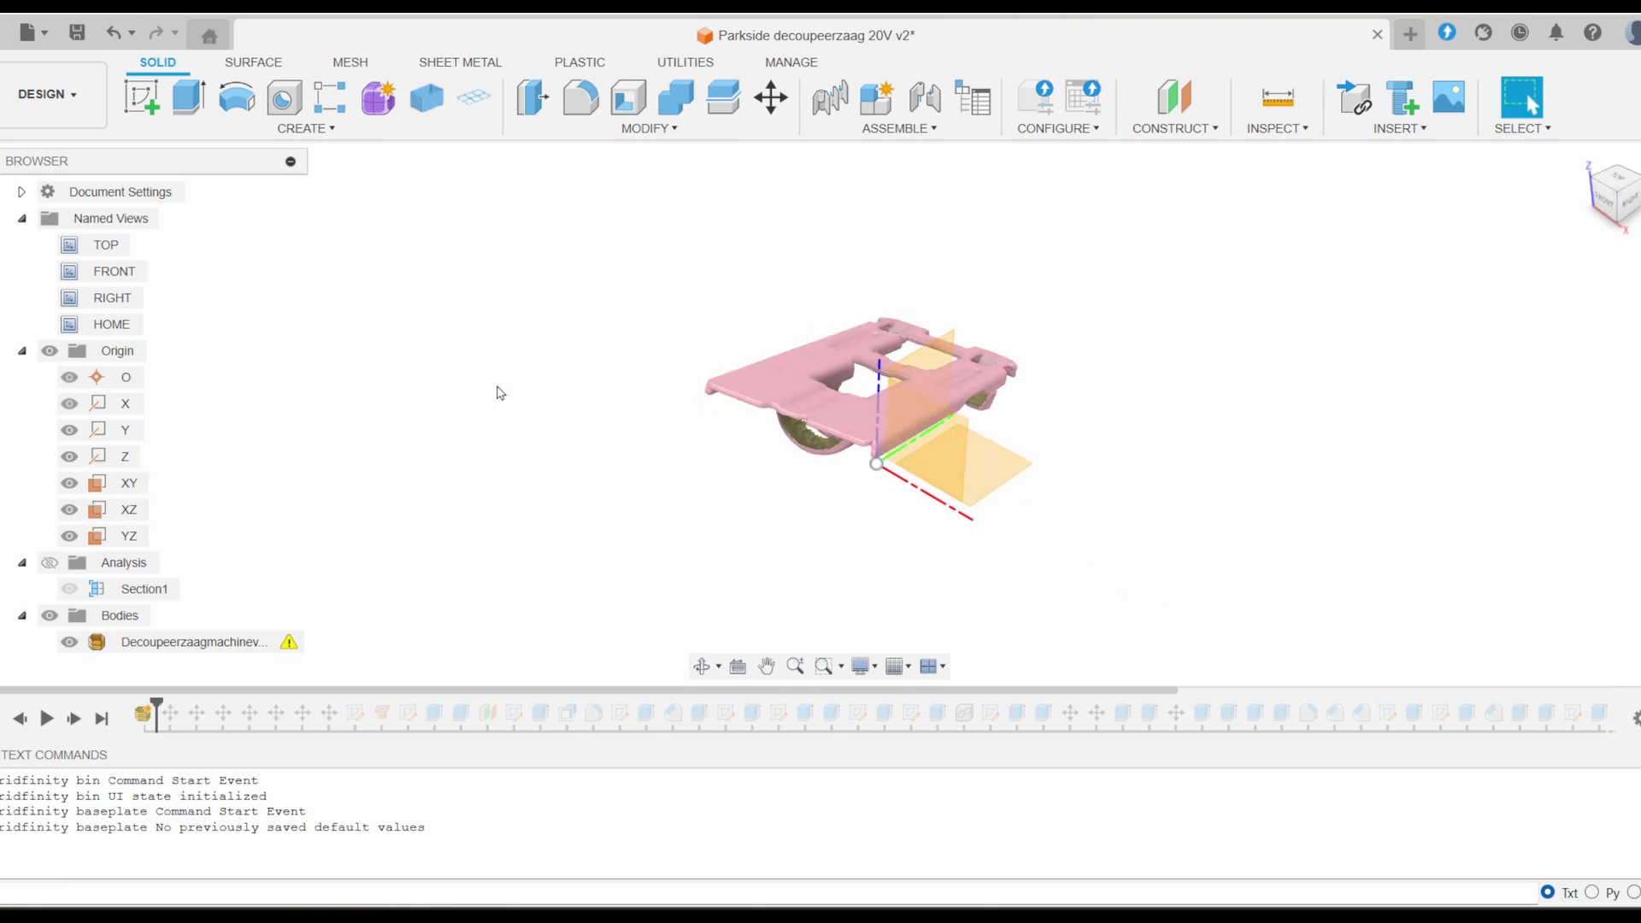
# Switch to the Parkside decoupeerzaag 20V design in Fusion and compare the imported mesh with the YZ plane from the right side
pyautogui.click(784, 452)
pyautogui.scroll(5, 834, 415)
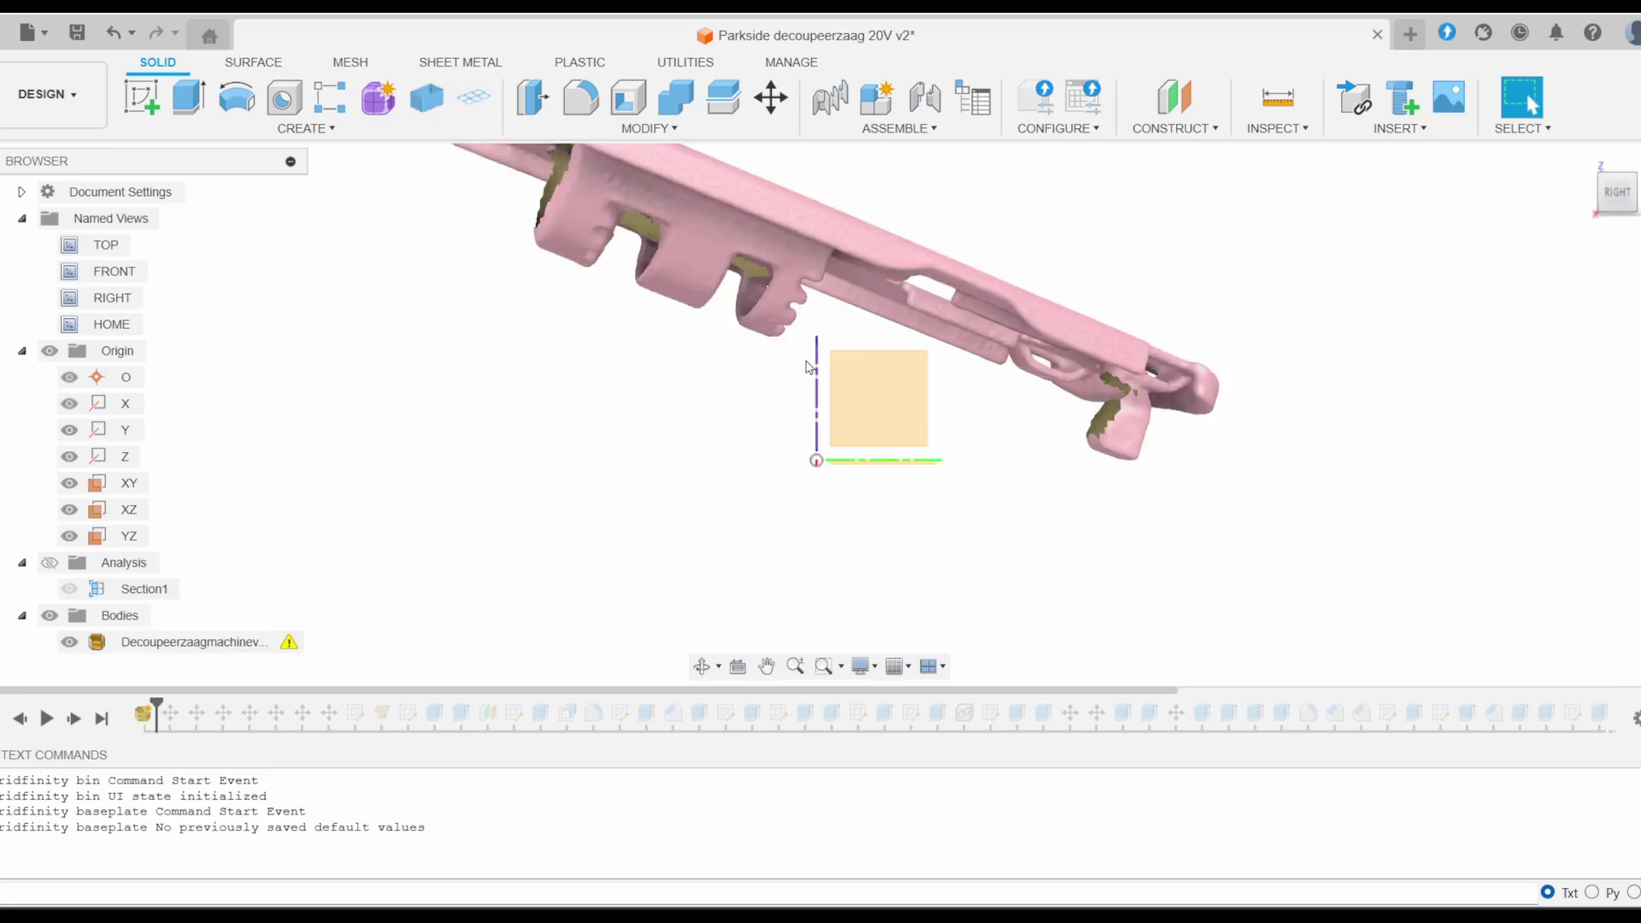
pyautogui.click(889, 376)
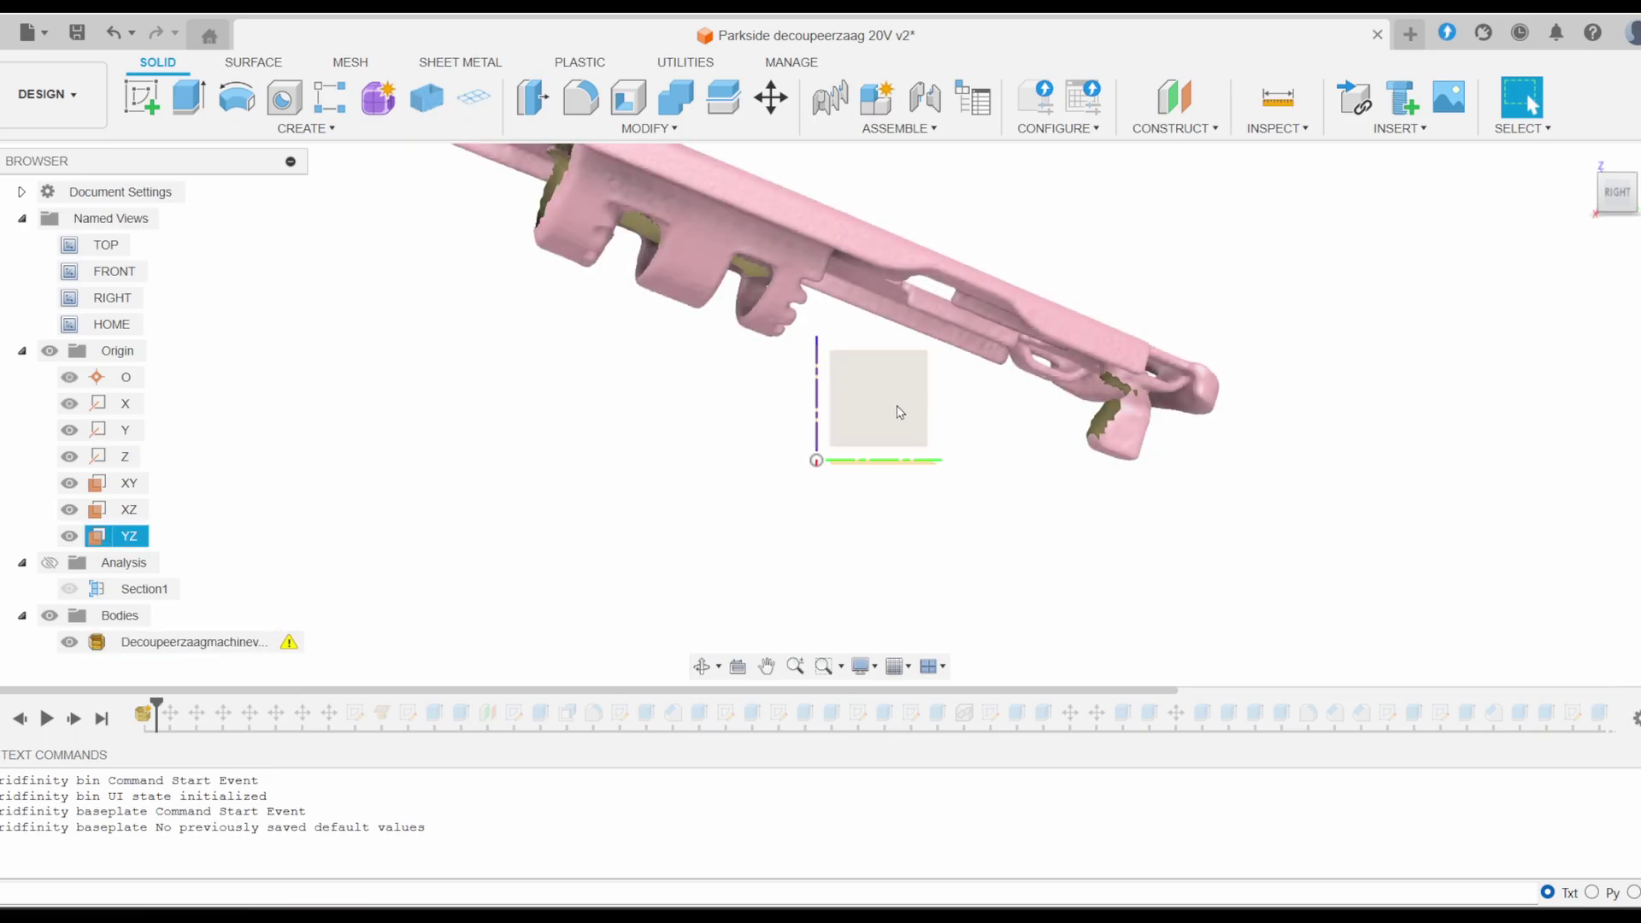
pyautogui.click(453, 500)
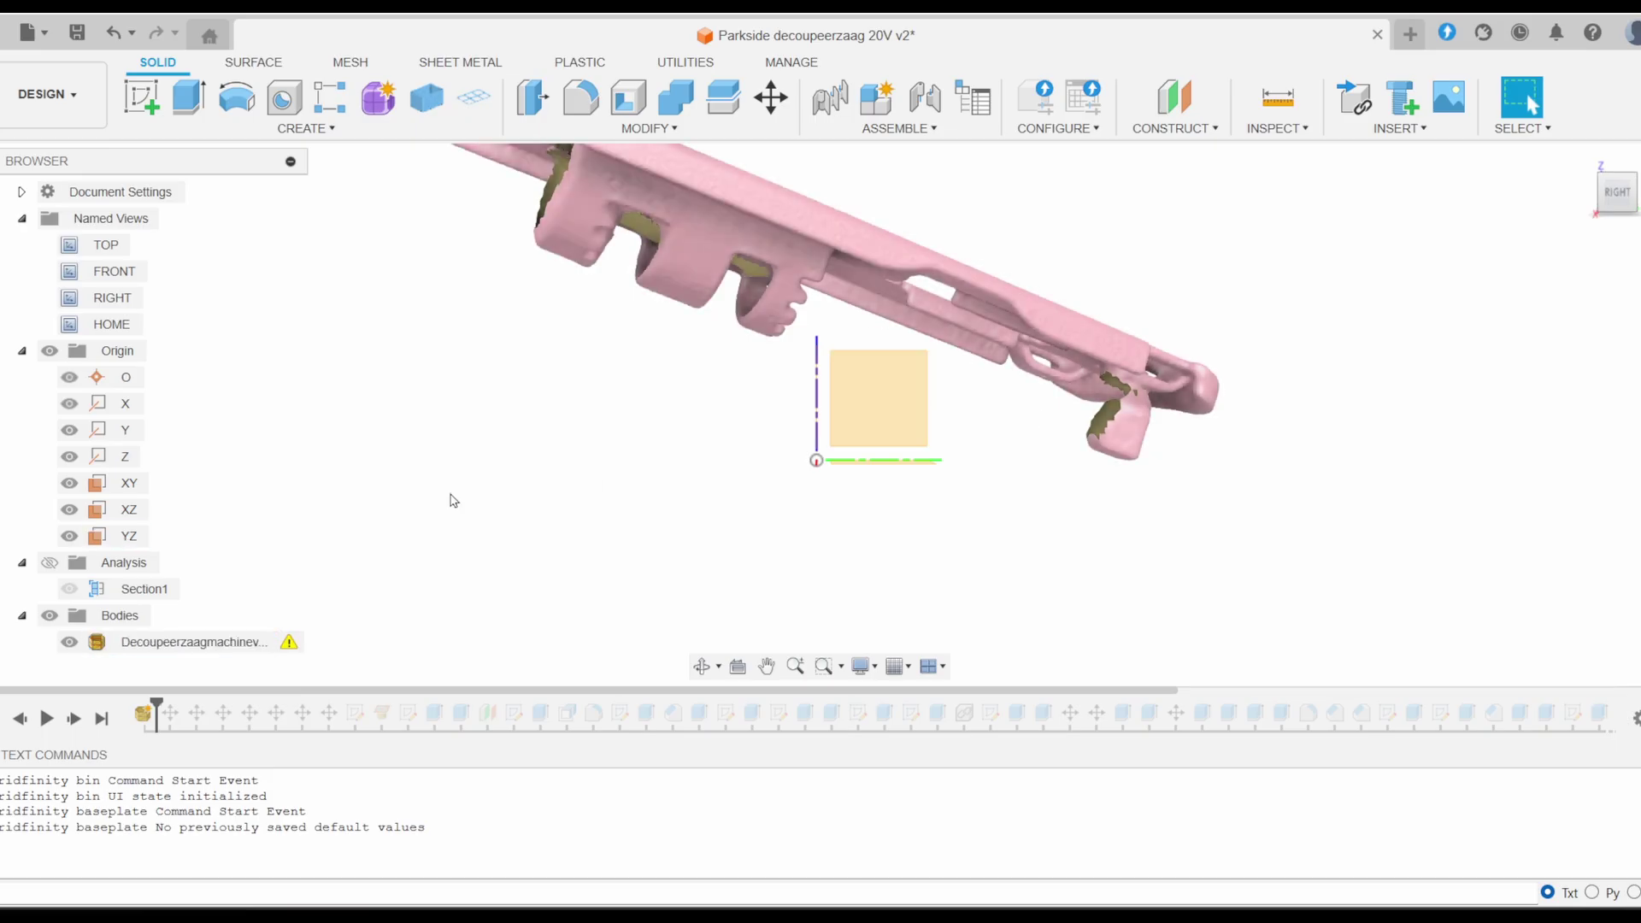
# Advance the design history through the seven Move features, checking the mesh's alignment from the right and left sides
pyautogui.click(75, 720)
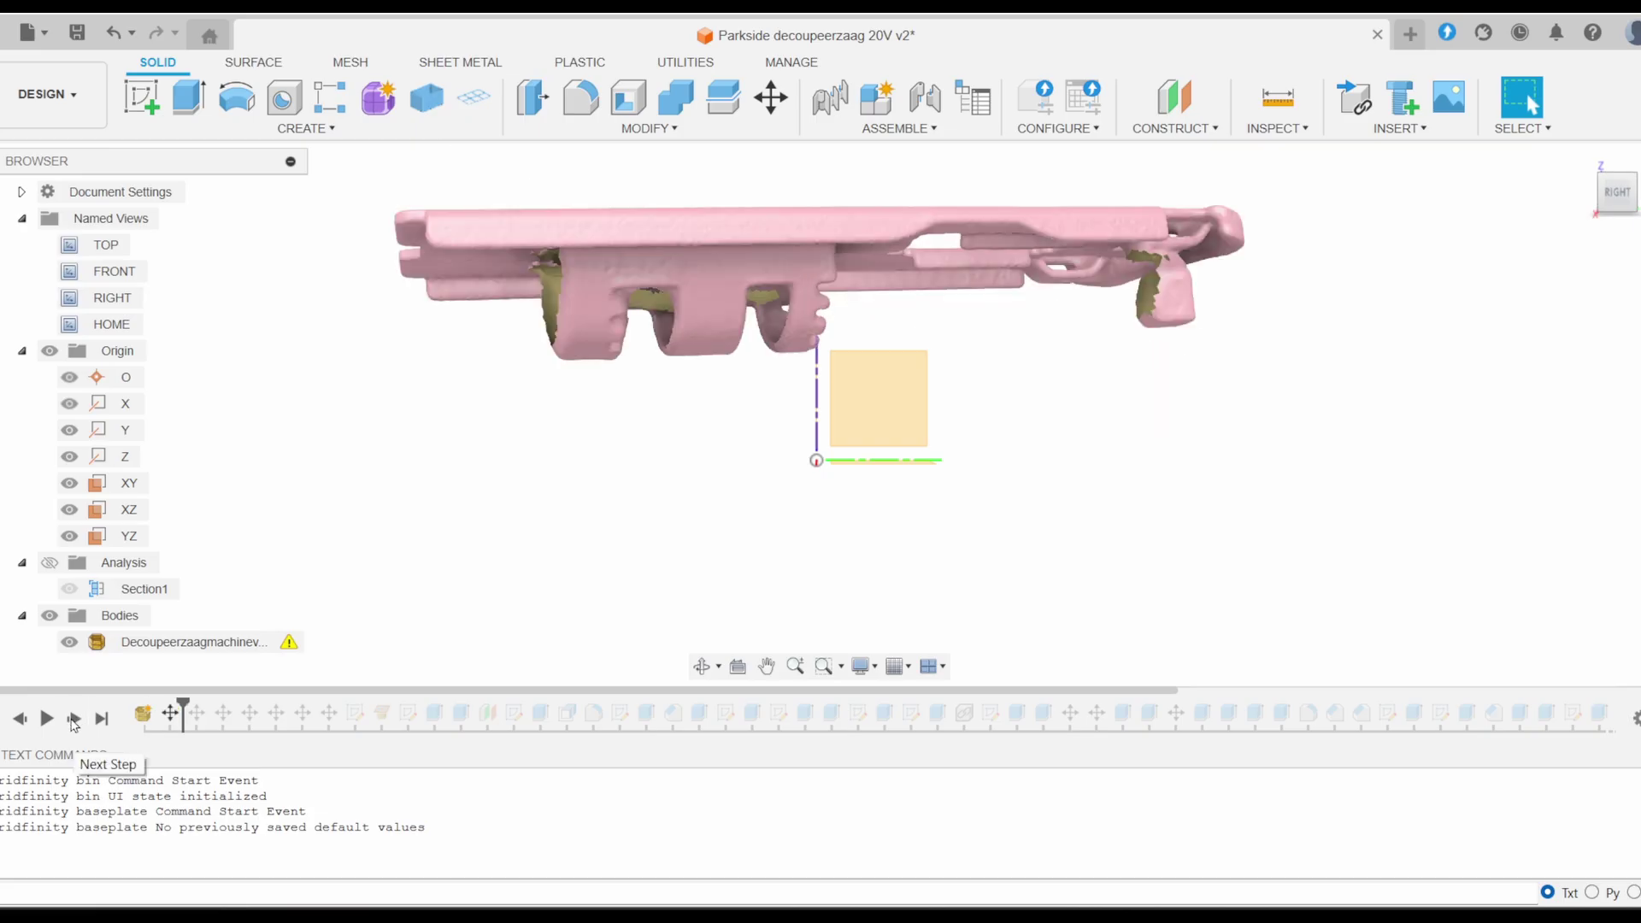
pyautogui.click(75, 719)
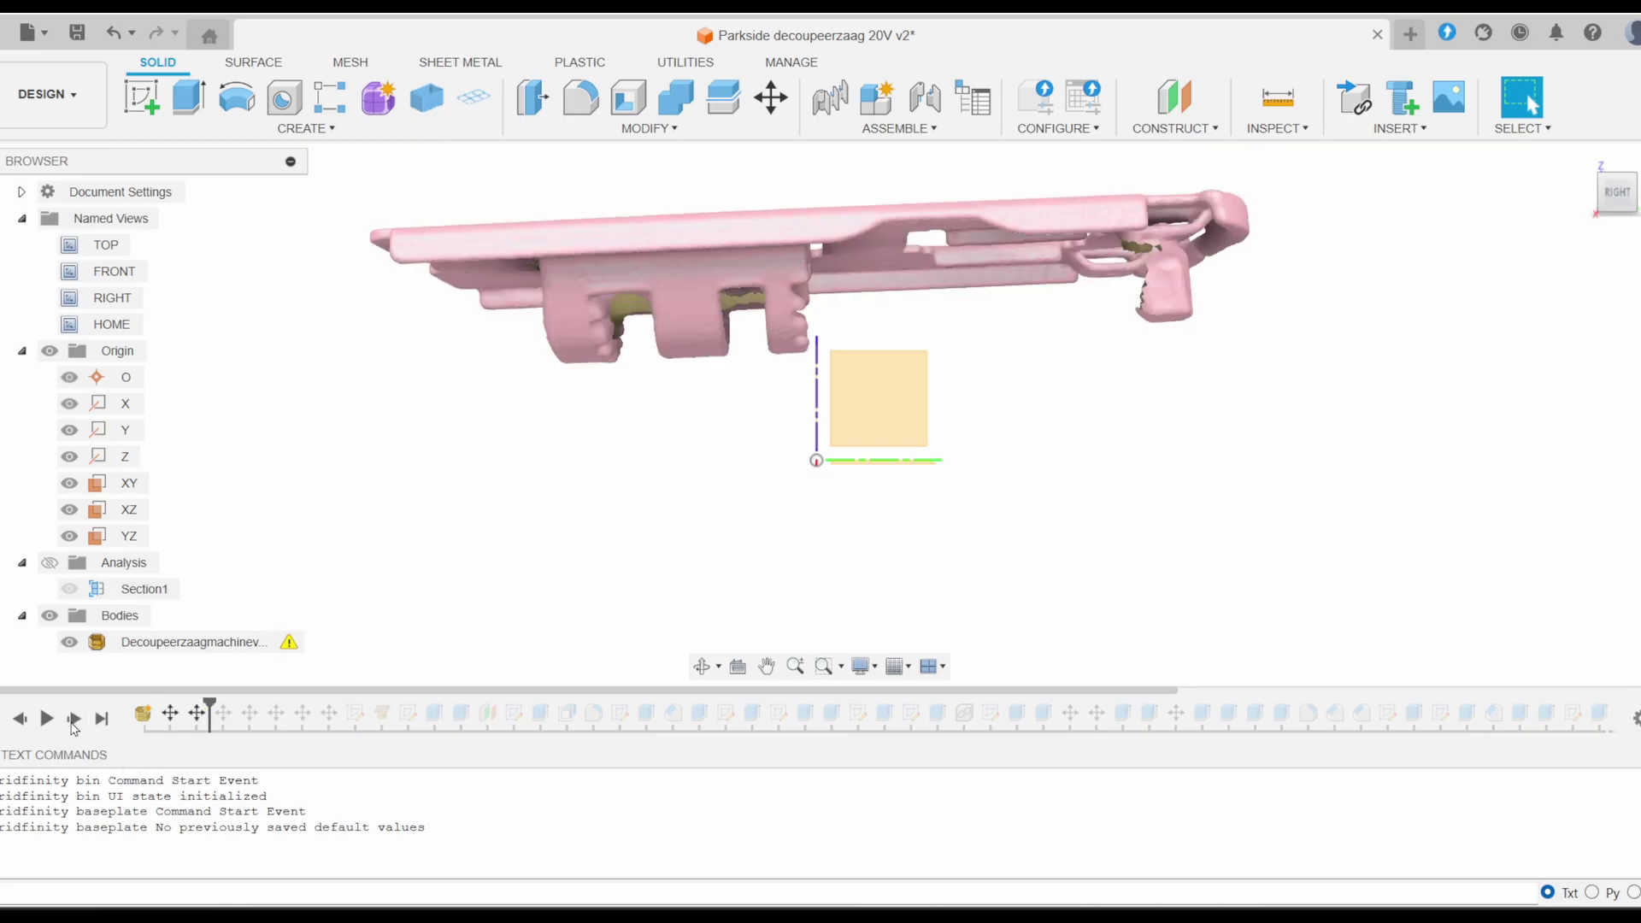
pyautogui.moveTo(1614, 192)
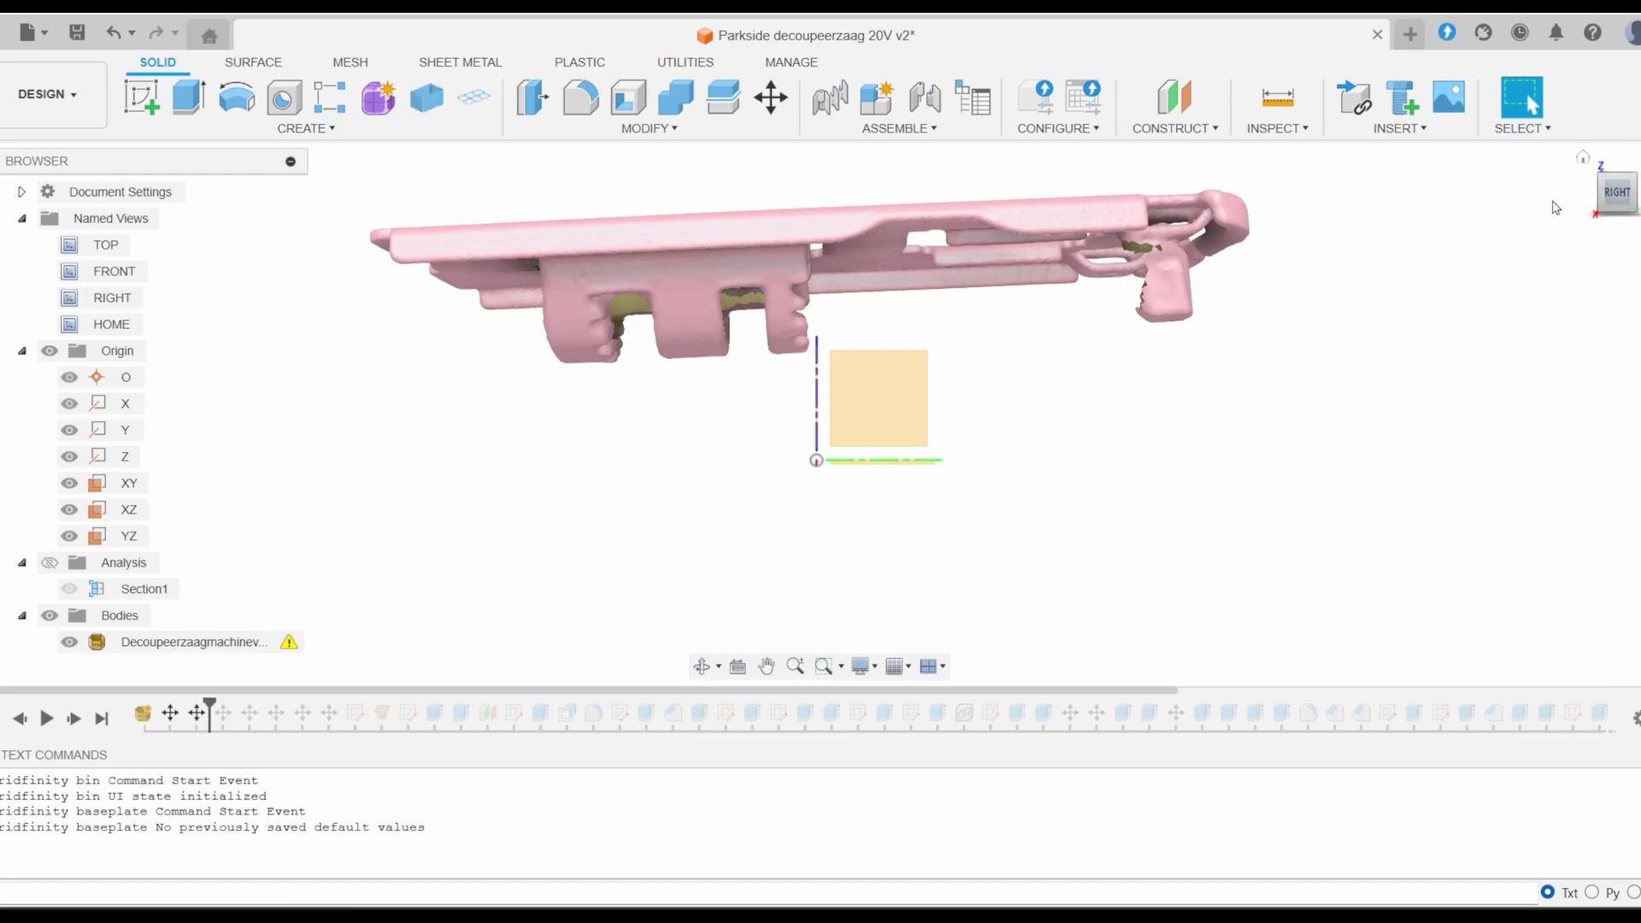
pyautogui.click(1635, 193)
pyautogui.click(1634, 193)
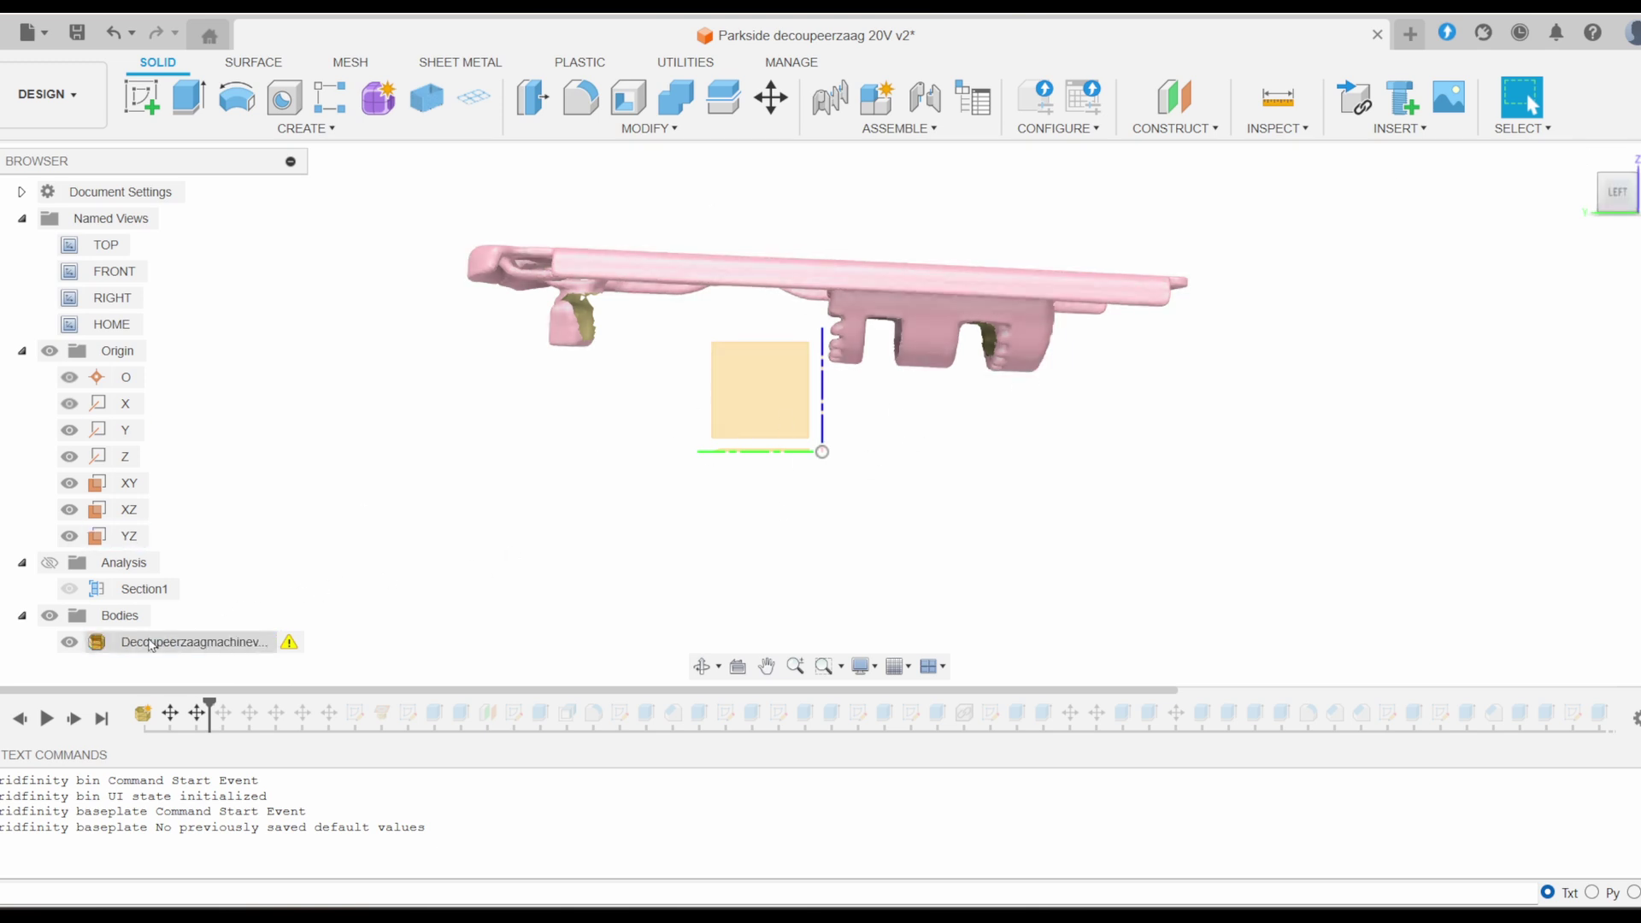
pyautogui.click(75, 719)
pyautogui.click(75, 719)
pyautogui.click(75, 719)
pyautogui.click(74, 719)
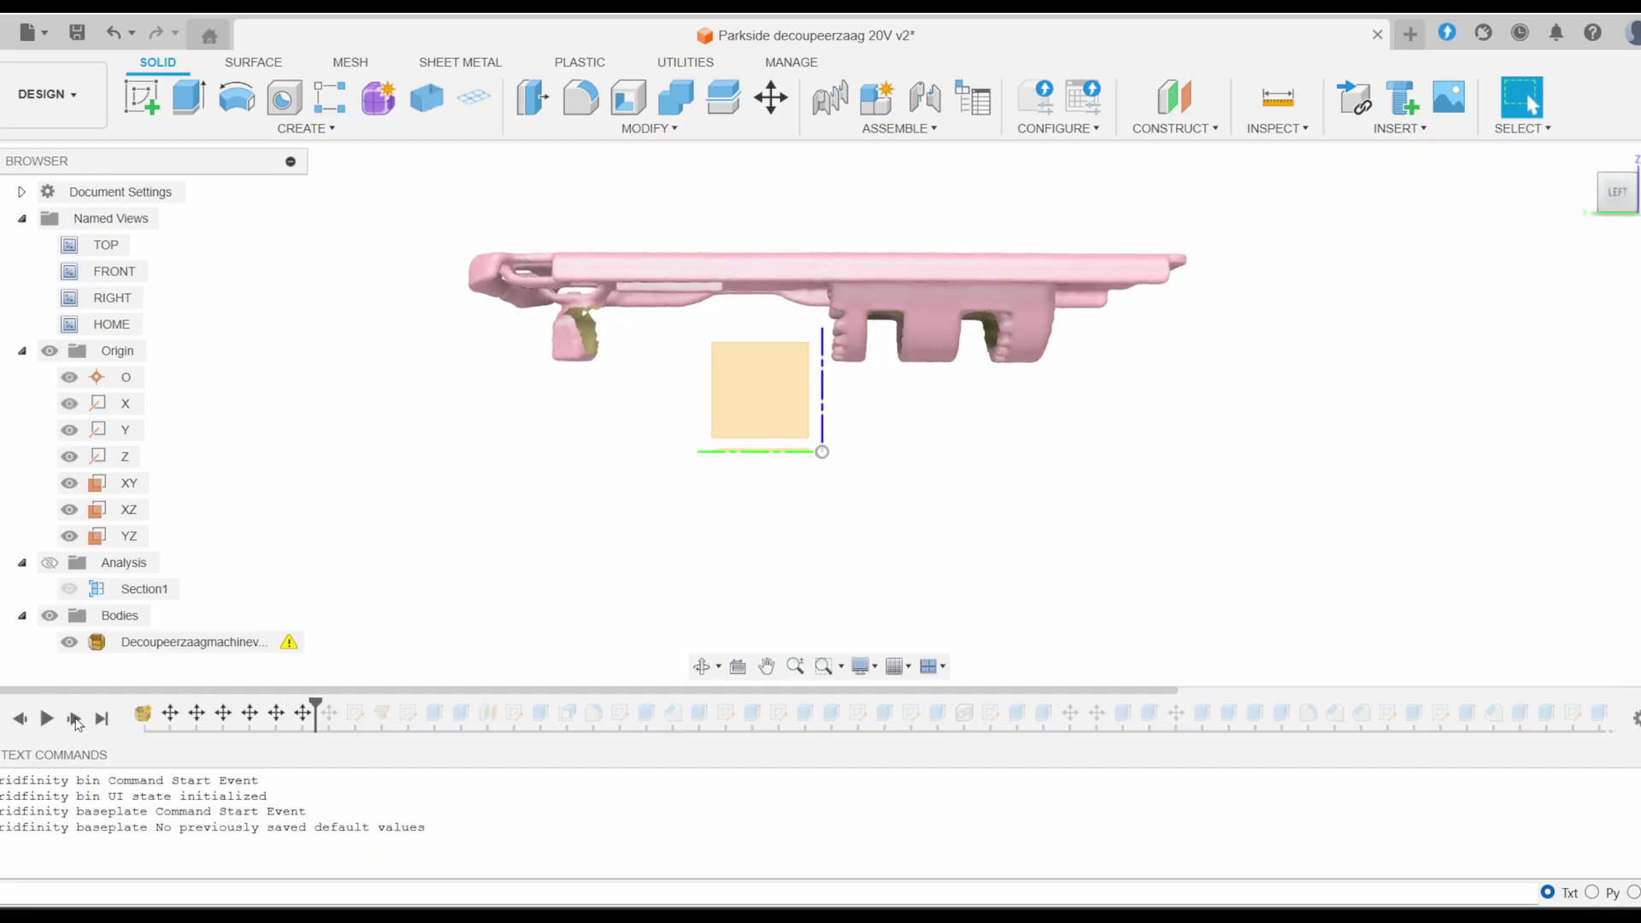
pyautogui.click(74, 719)
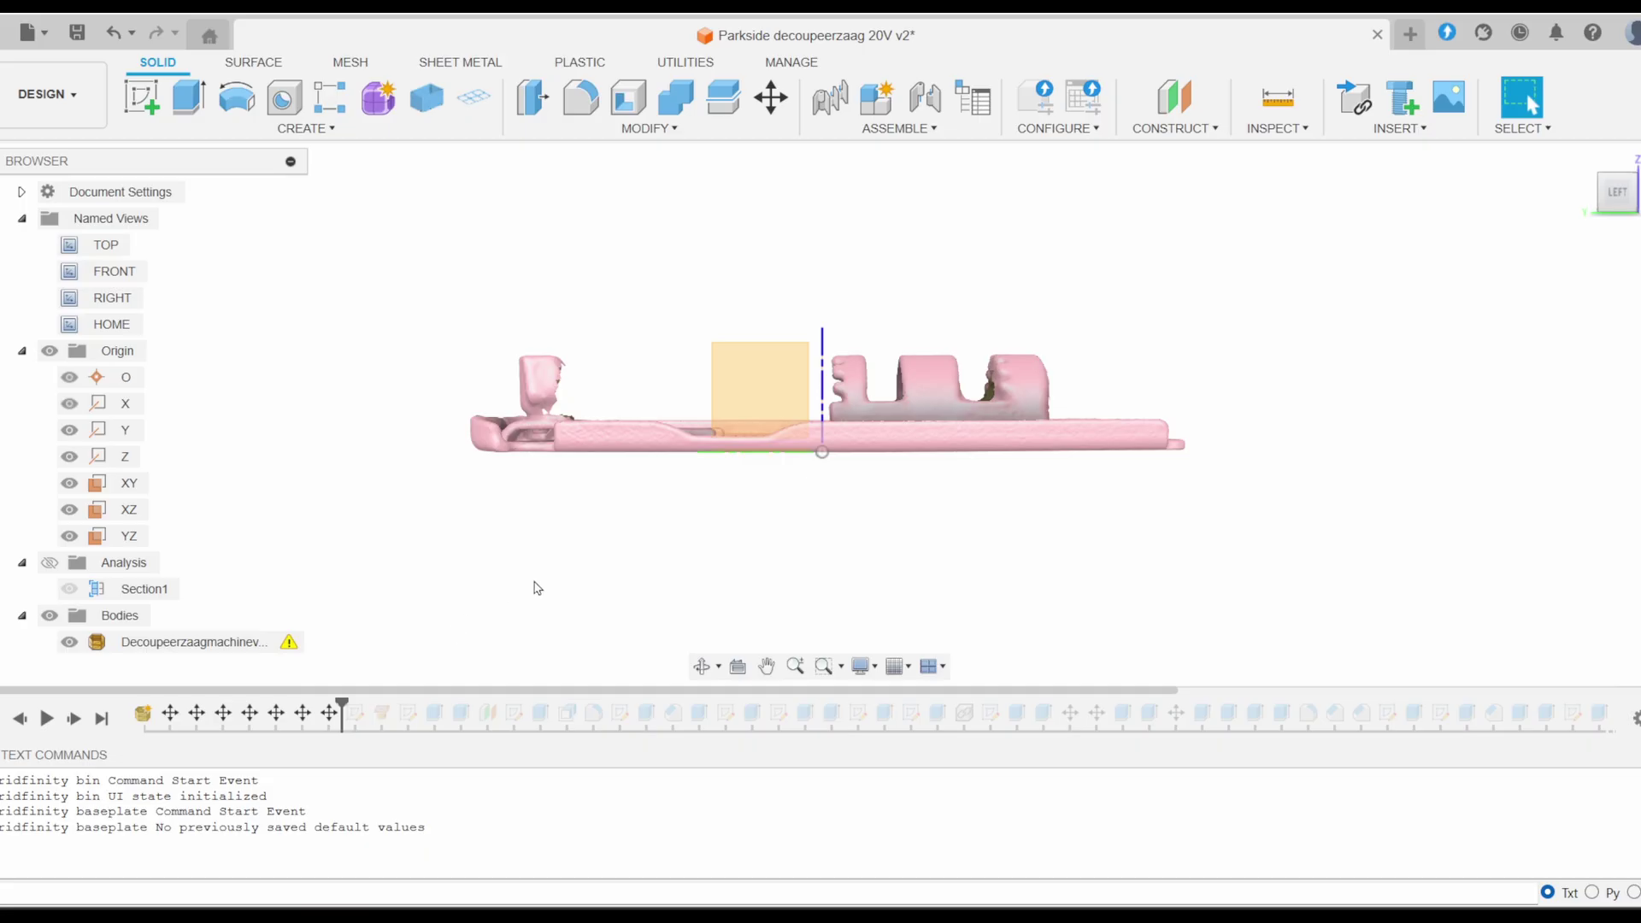
# Examine the aligned mesh against the origin planes from the back, right, left and top, and at an angle
pyautogui.click(1592, 201)
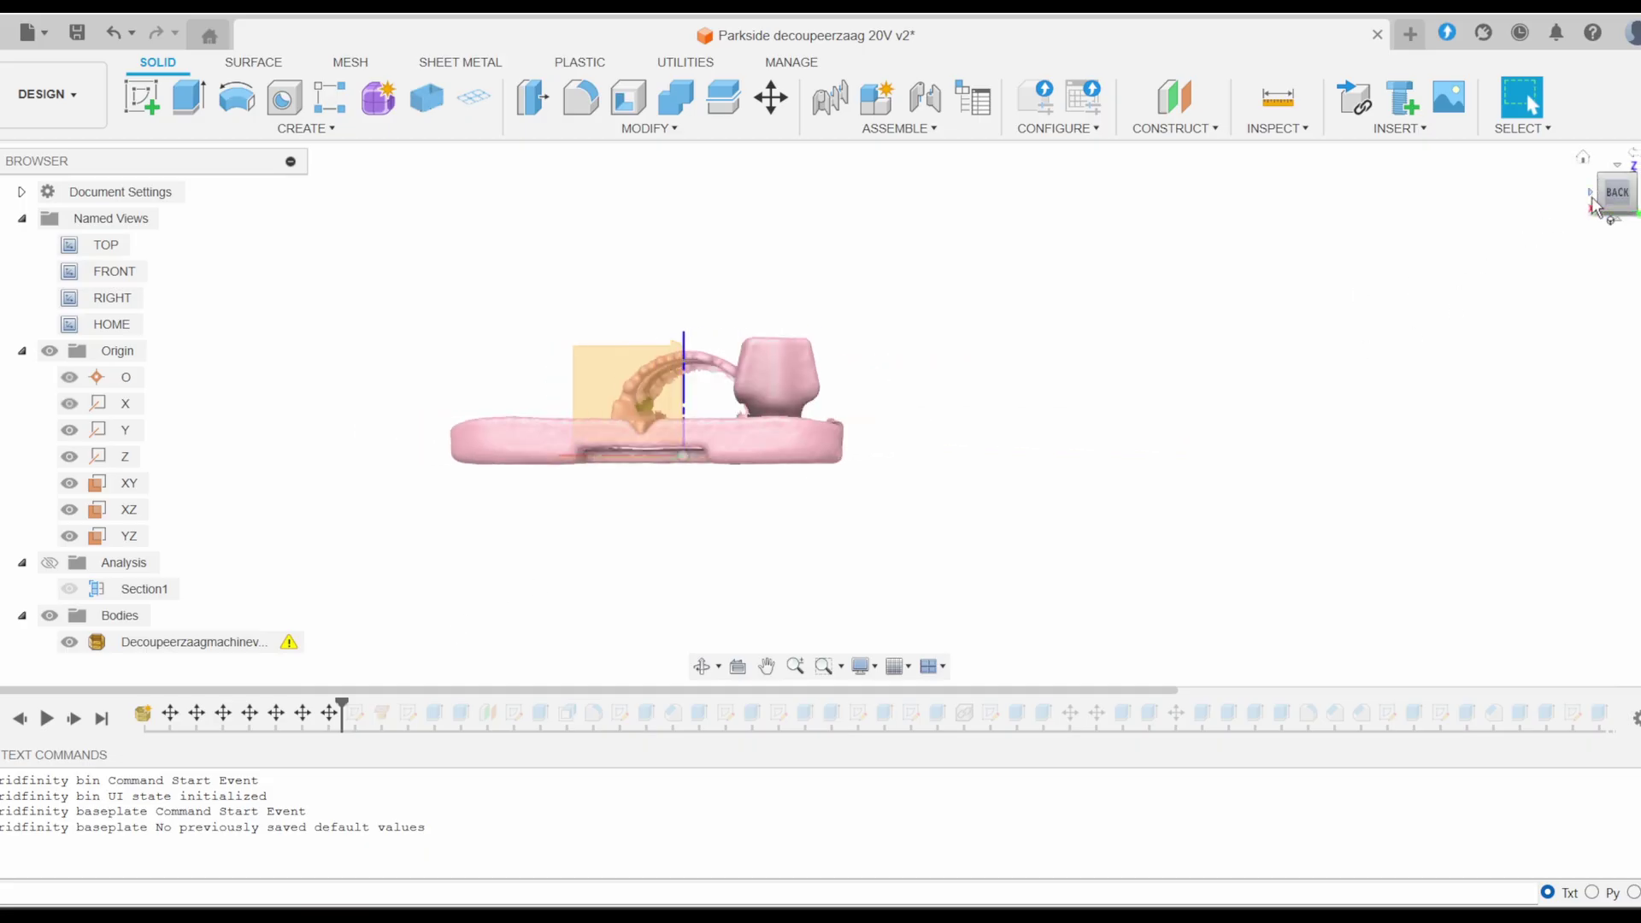
pyautogui.click(1592, 203)
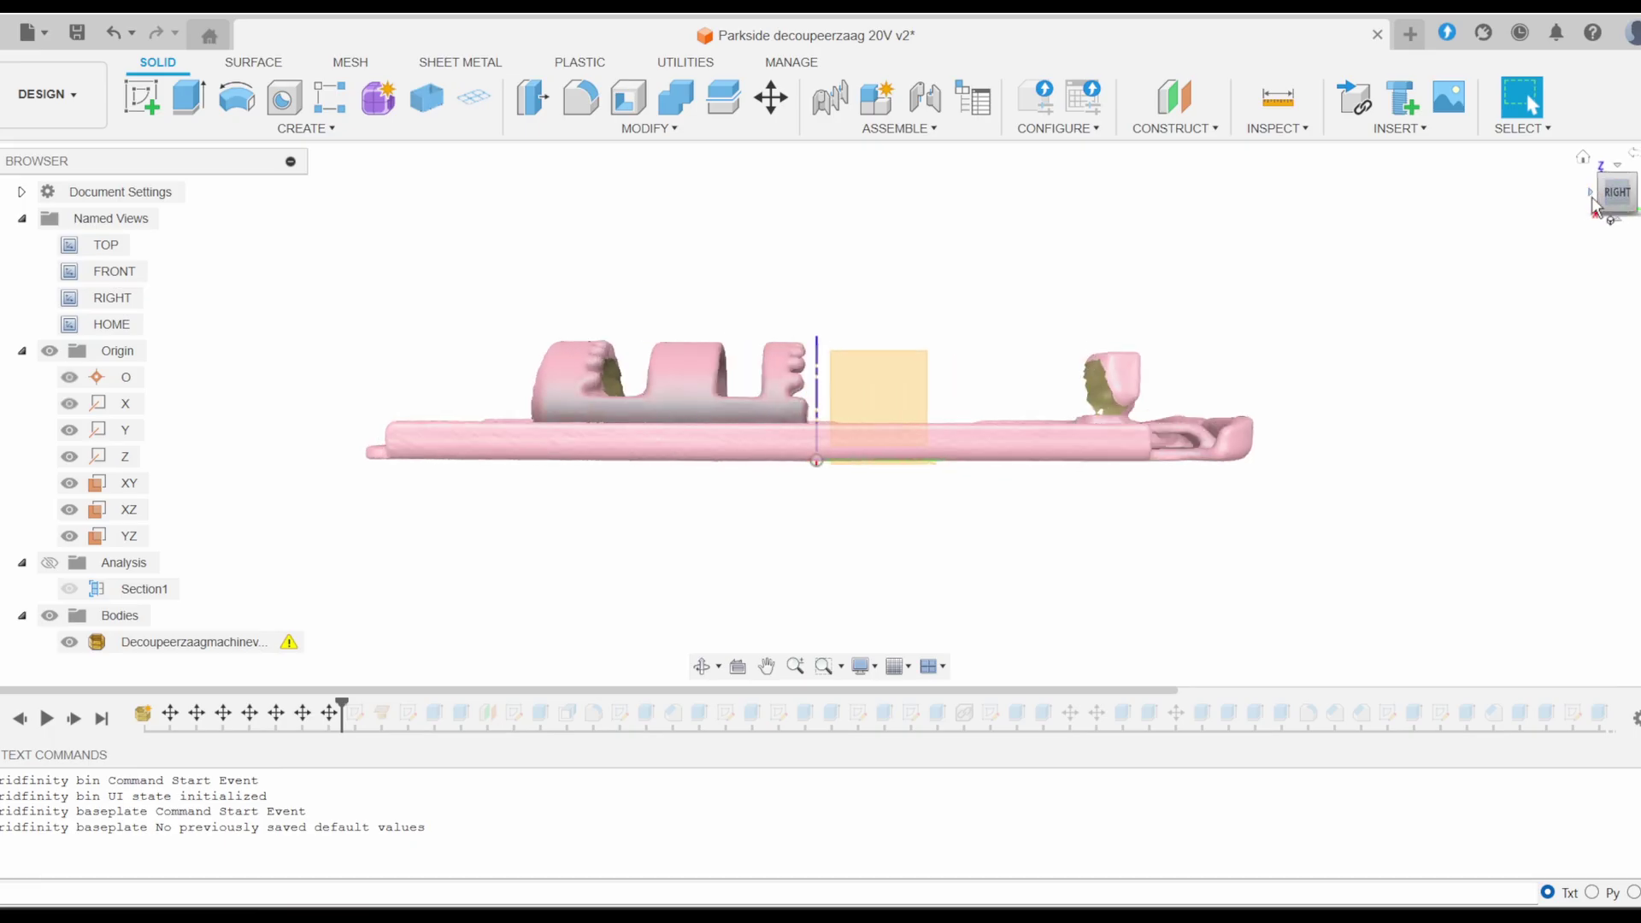
pyautogui.click(1592, 204)
pyautogui.click(1591, 204)
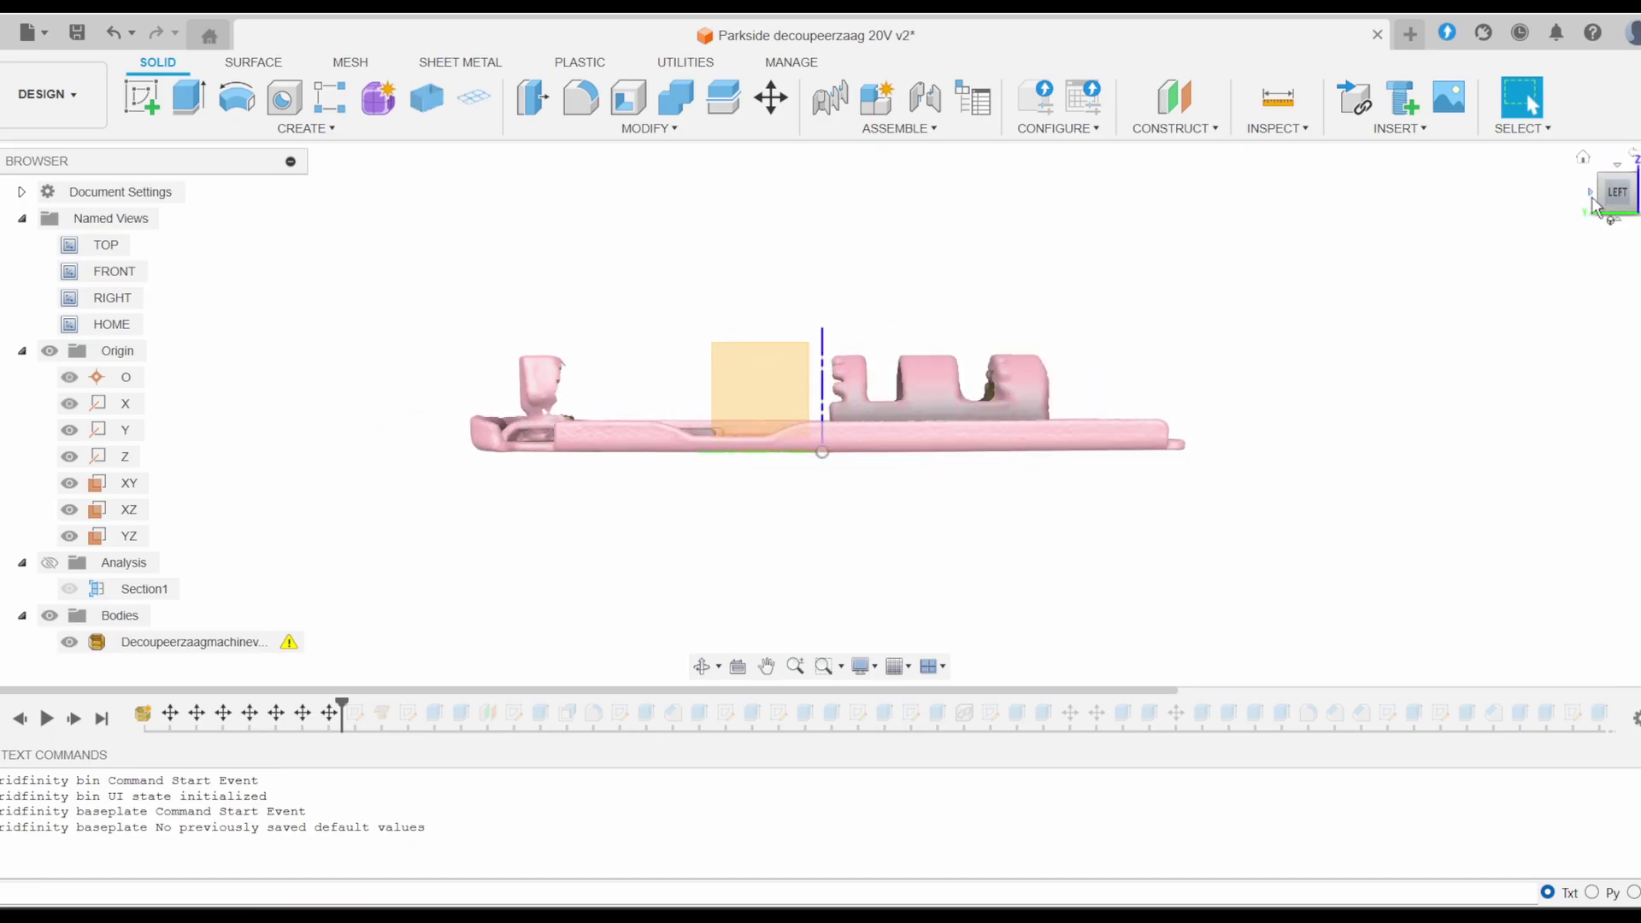
pyautogui.click(1619, 165)
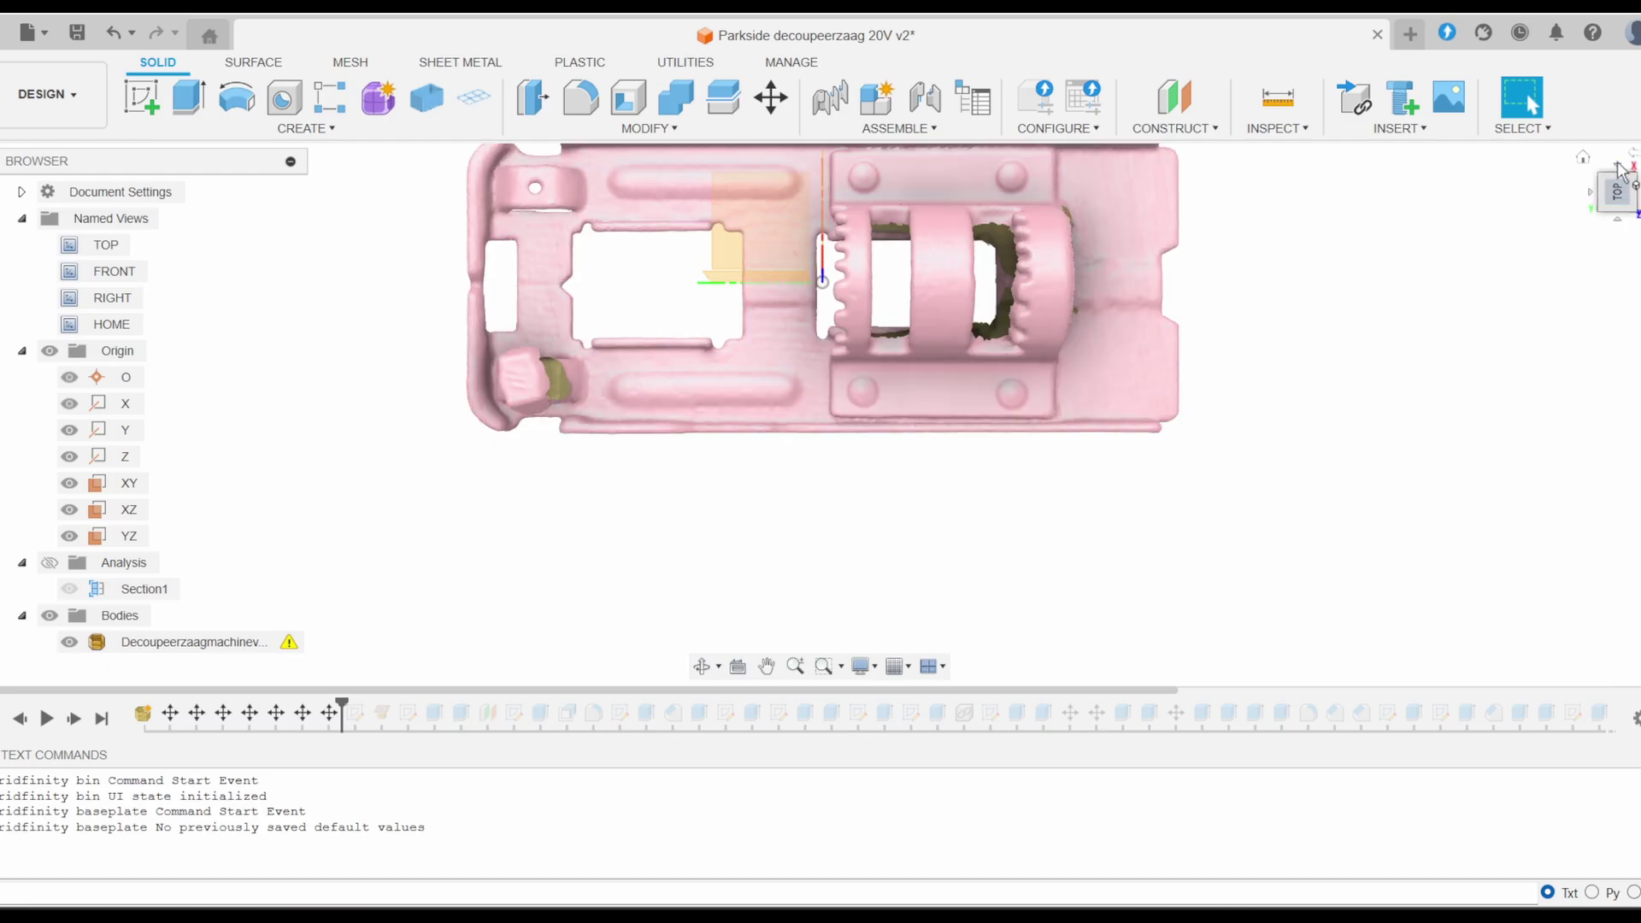
pyautogui.click(930, 324)
pyautogui.moveTo(930, 323); pyautogui.dragTo(952, 438, button='middle')
pyautogui.click(1435, 354)
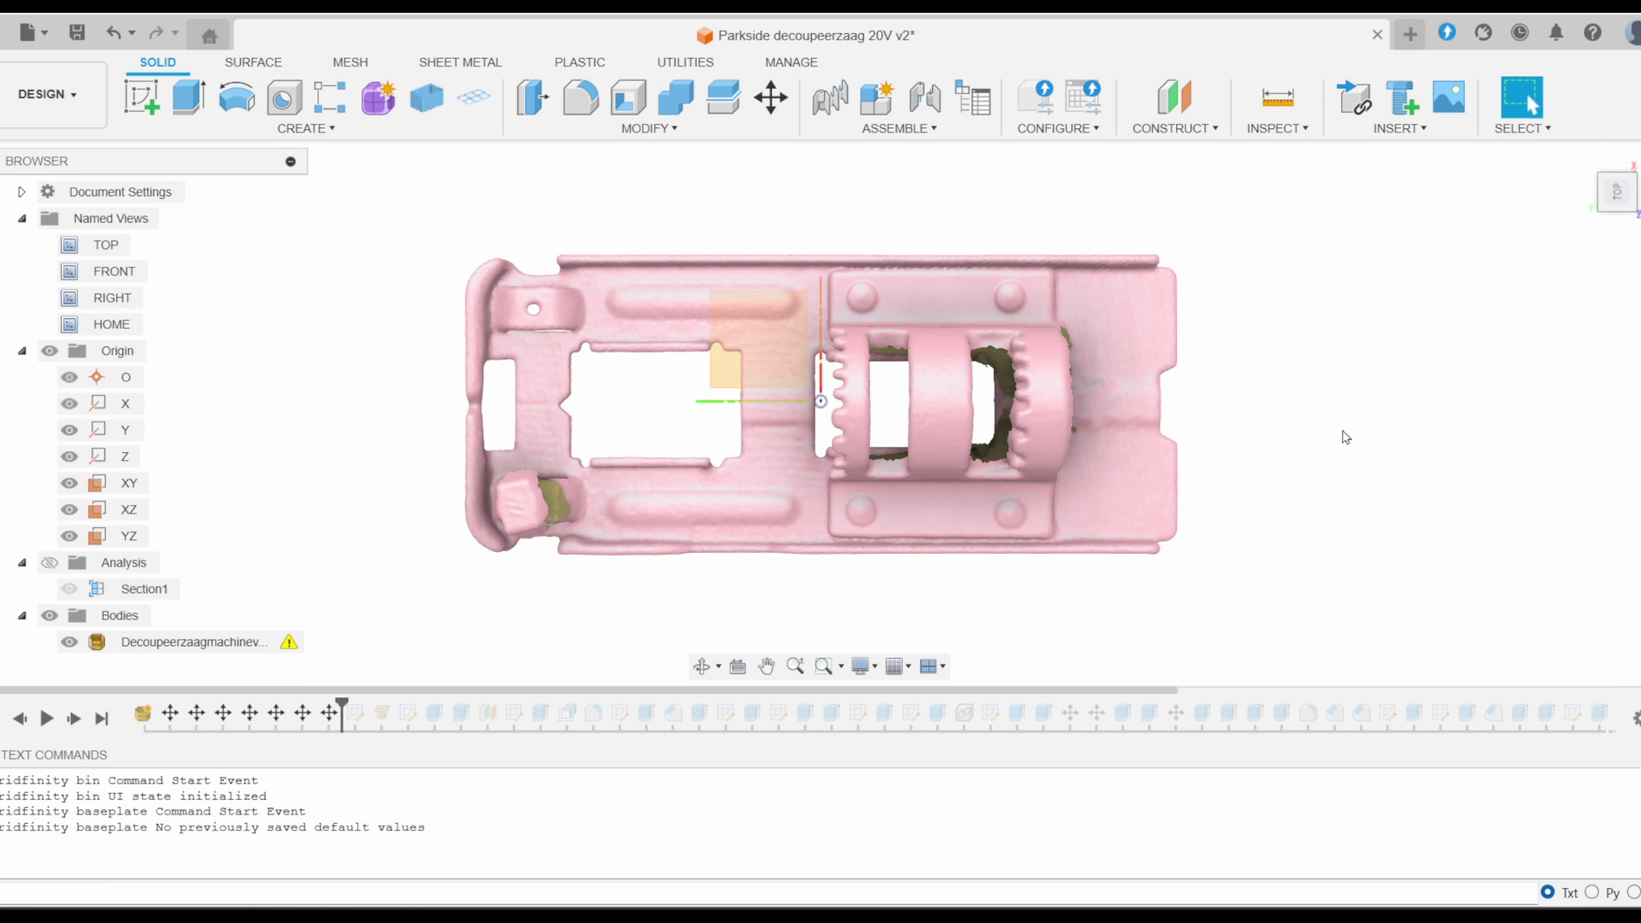
pyautogui.keyDown('shift'); pyautogui.moveTo(1345, 439); pyautogui.dragTo(1139, 476, button='middle'); pyautogui.keyUp('shift')
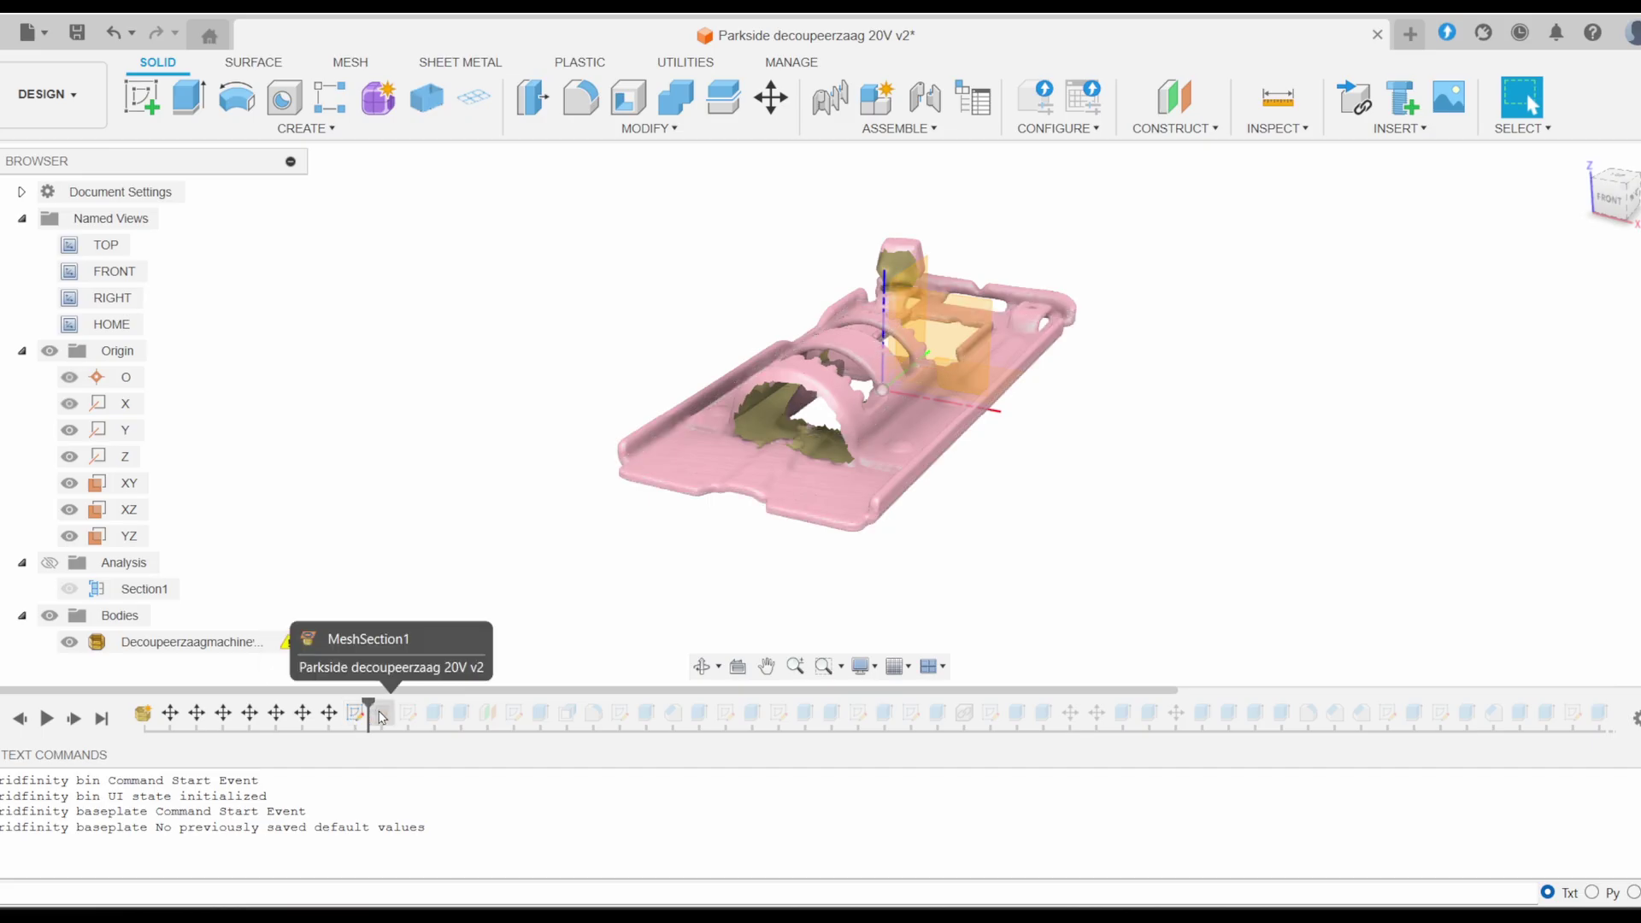
# Roll the design history forward past MeshSection1, then show and hide the mesh body to compare it with the section outline
pyautogui.moveTo(381, 717); pyautogui.dragTo(394, 717)
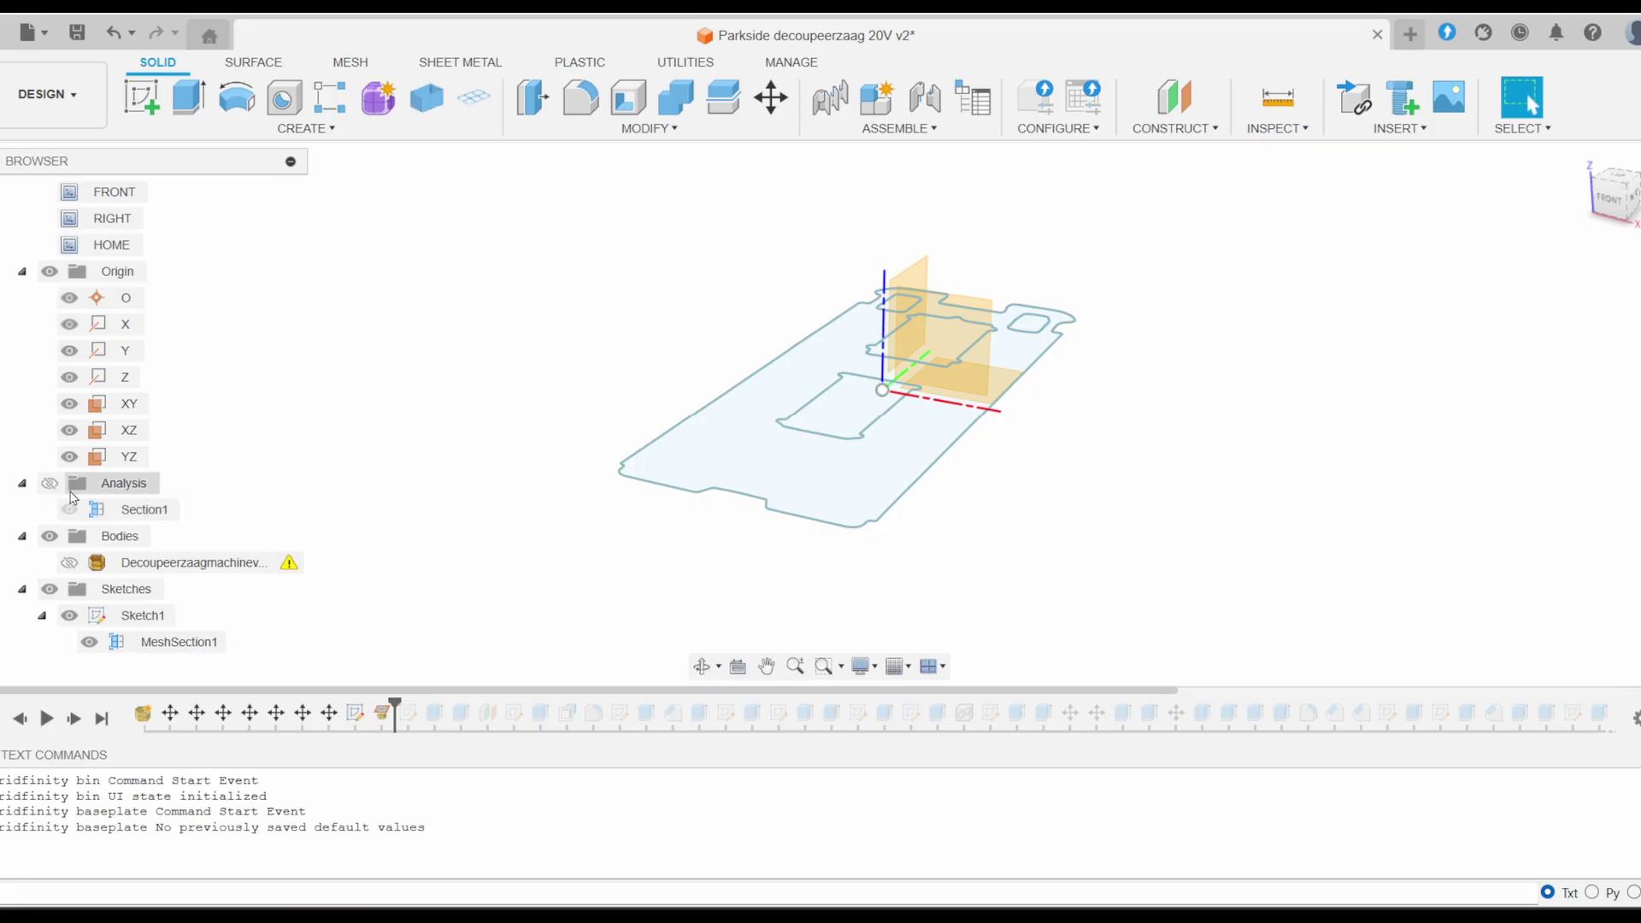
pyautogui.click(71, 563)
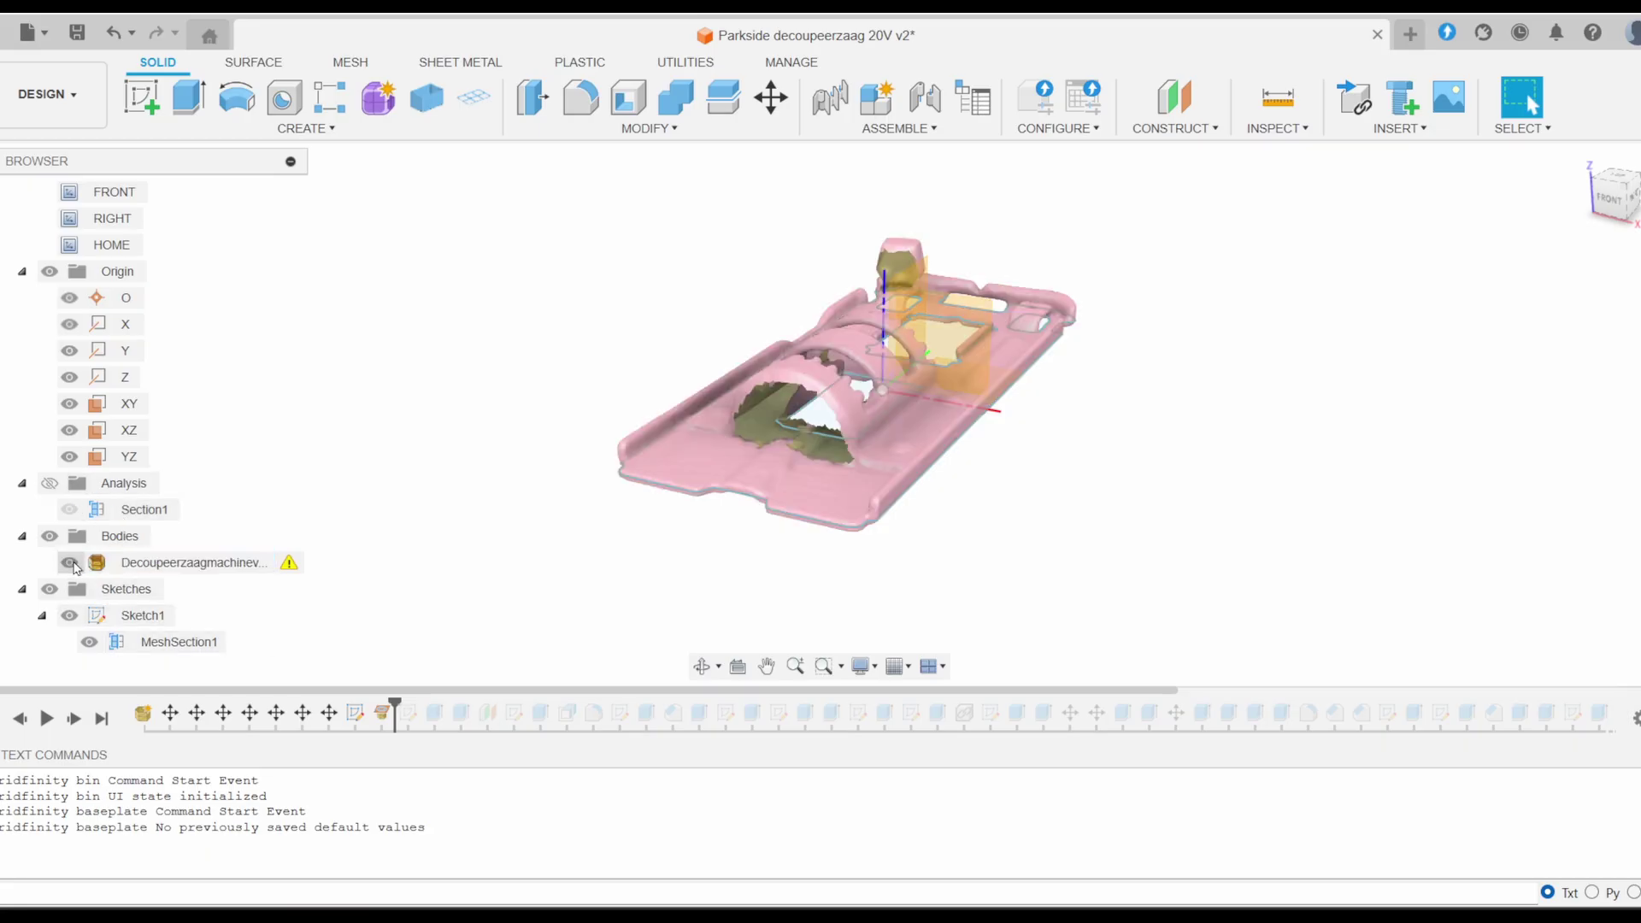
pyautogui.click(71, 563)
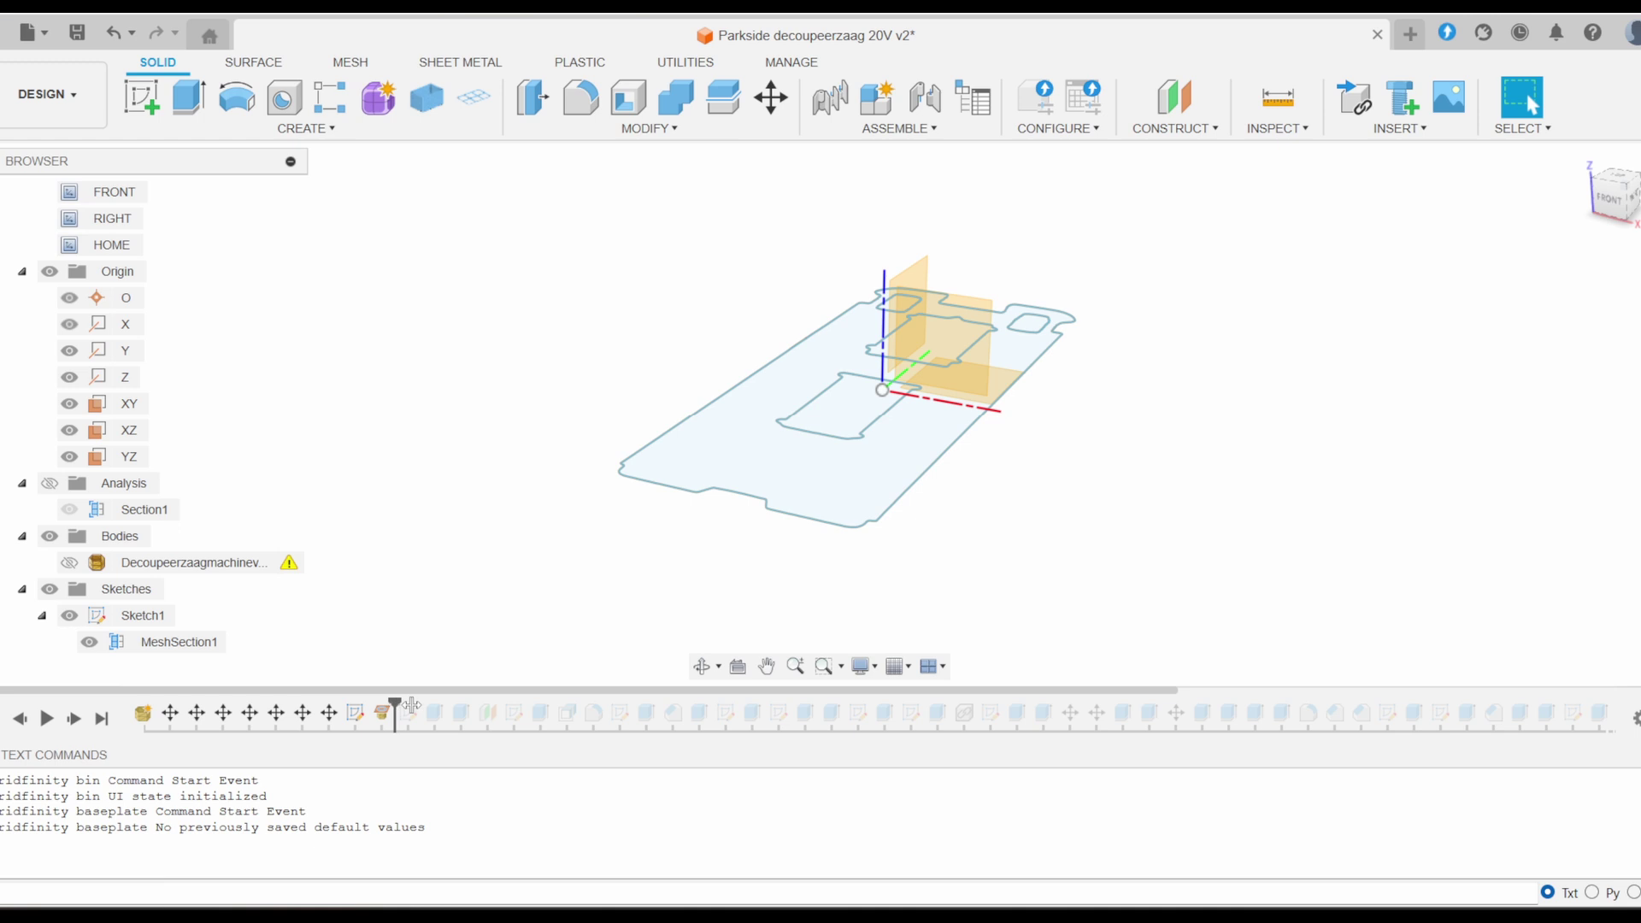
# Roll the design history forward through the next sketch and the extrusion of the rectangular frame around the section outline
pyautogui.moveTo(413, 705); pyautogui.dragTo(428, 708)
pyautogui.moveTo(421, 710); pyautogui.dragTo(438, 708)
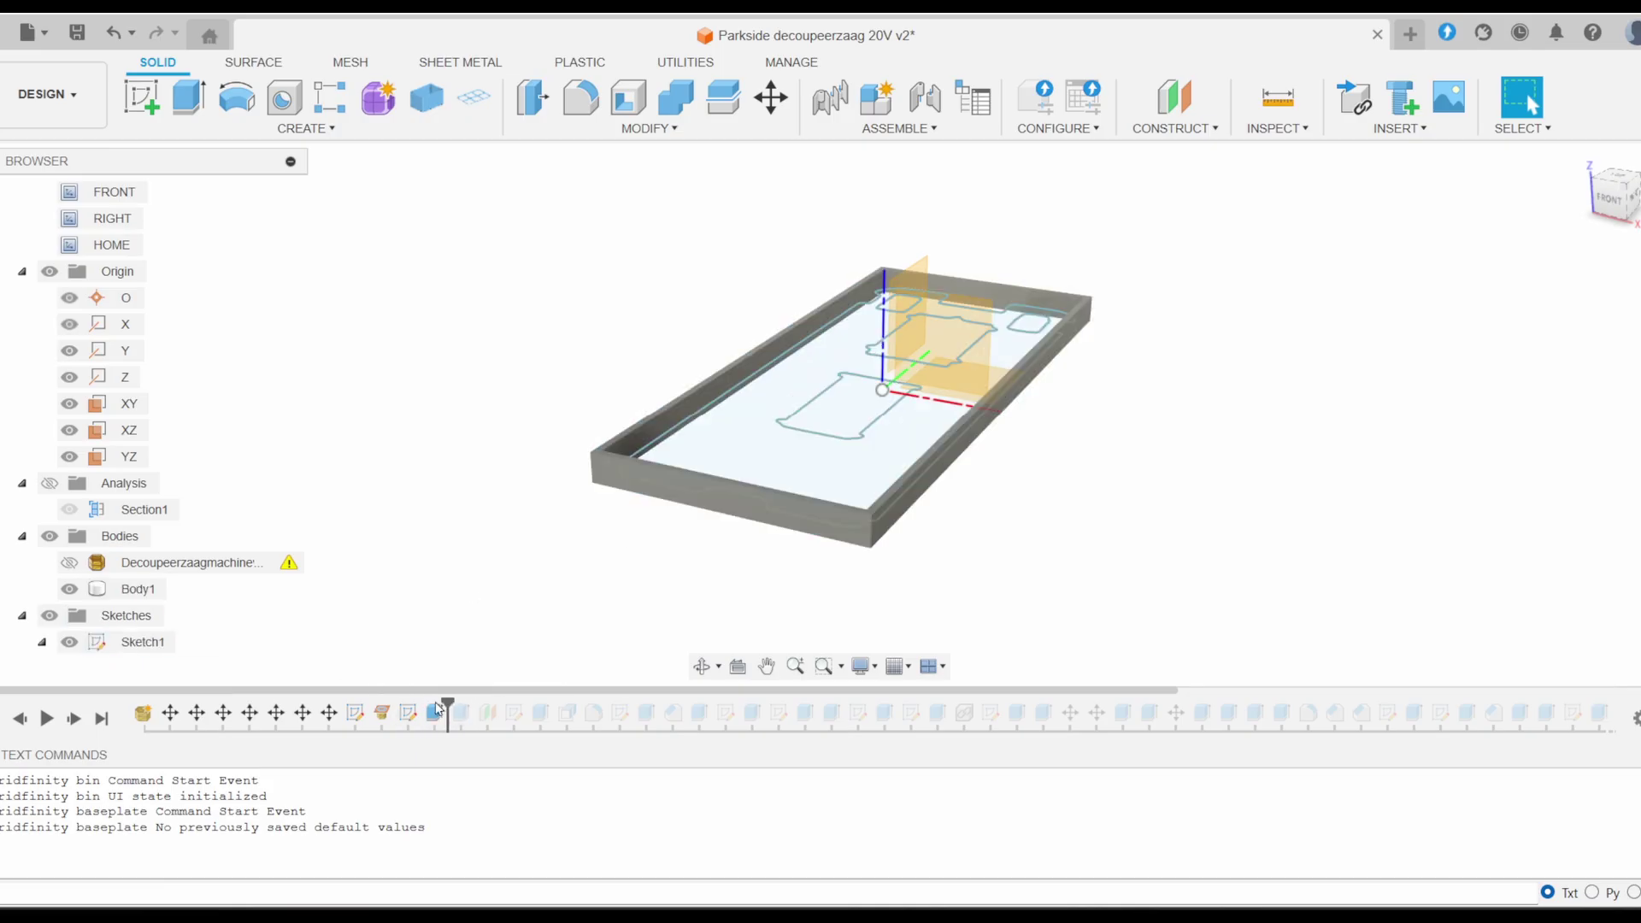
# Roll the design history forward past the extrusion of the frame's floor, then show the scanned mesh body and compare it with the tray
pyautogui.click(436, 710)
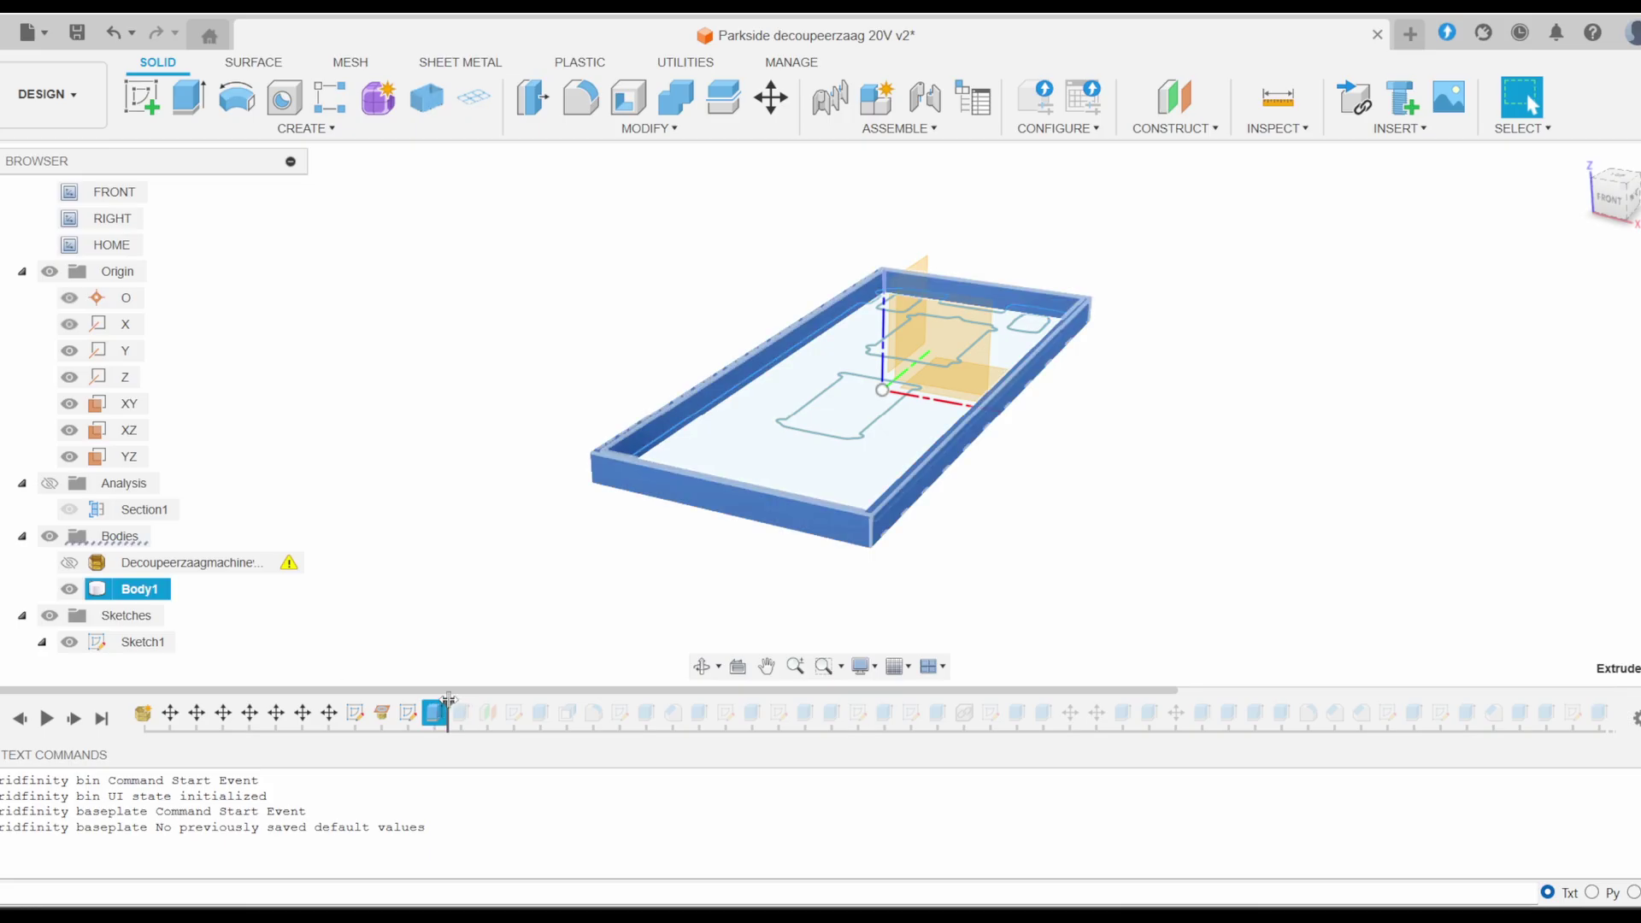
pyautogui.moveTo(448, 699); pyautogui.dragTo(474, 708)
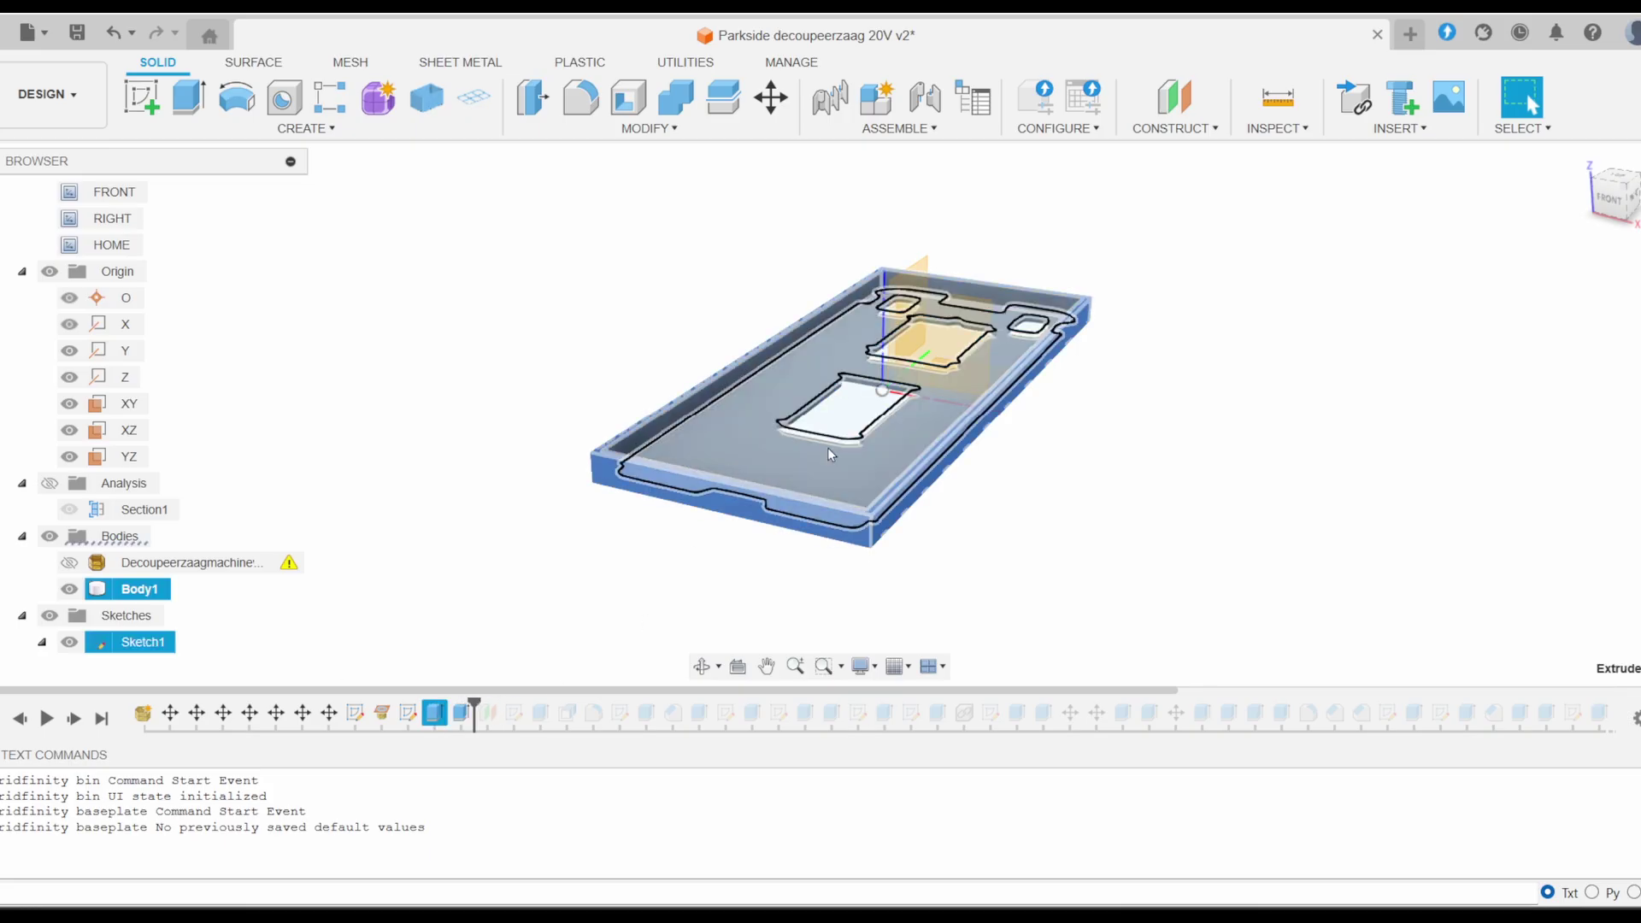
pyautogui.press('Escape')
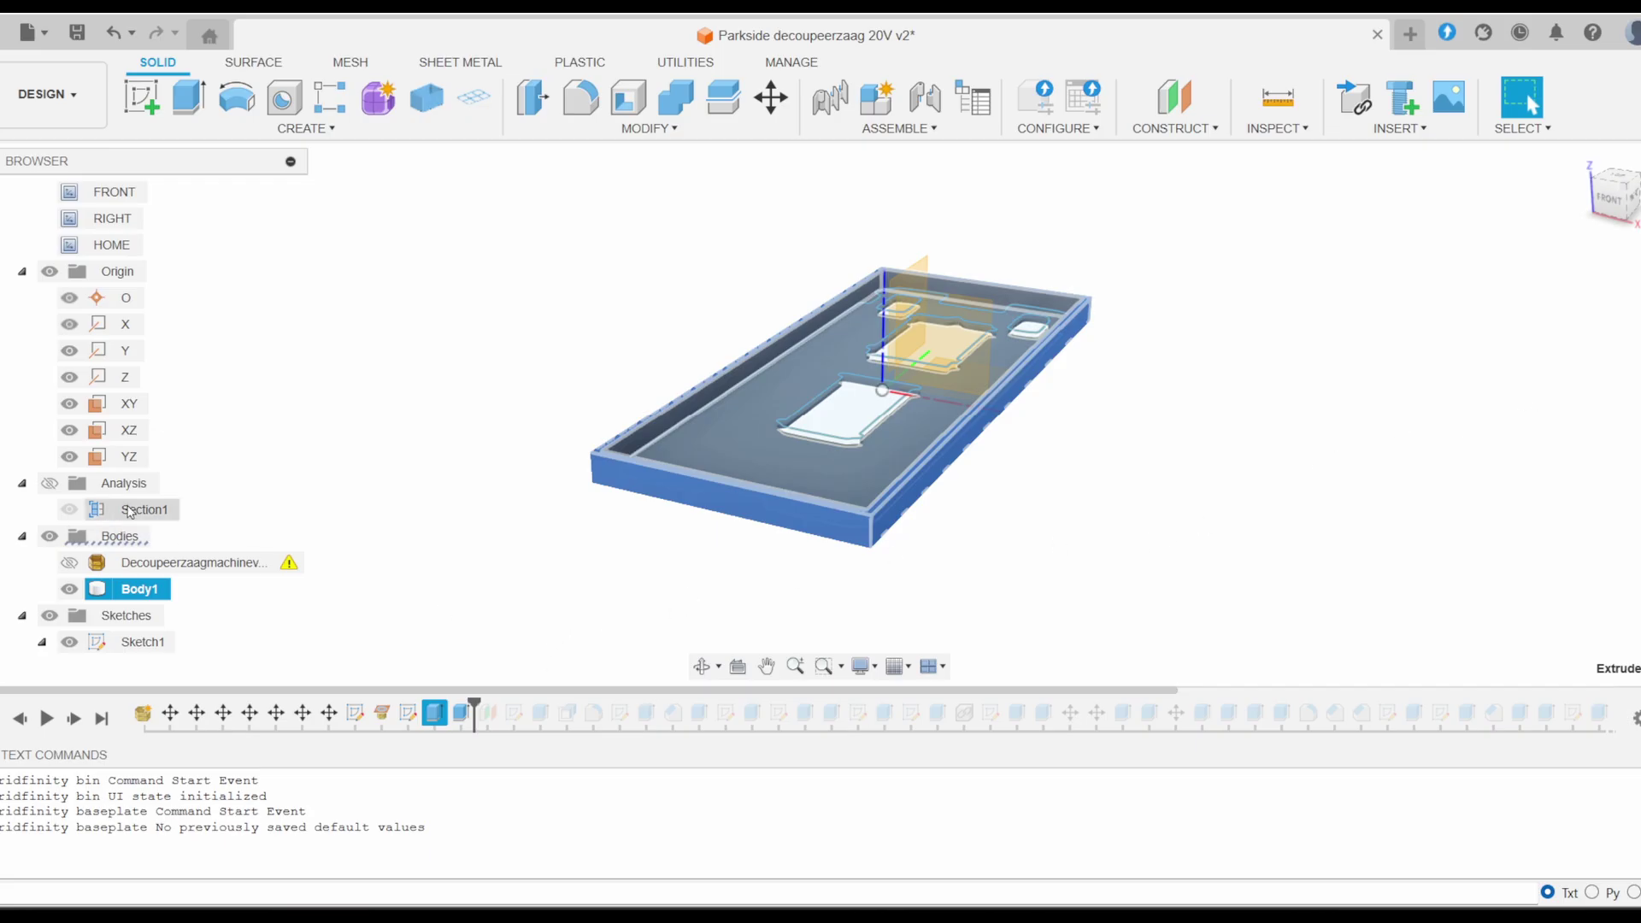
pyautogui.click(69, 562)
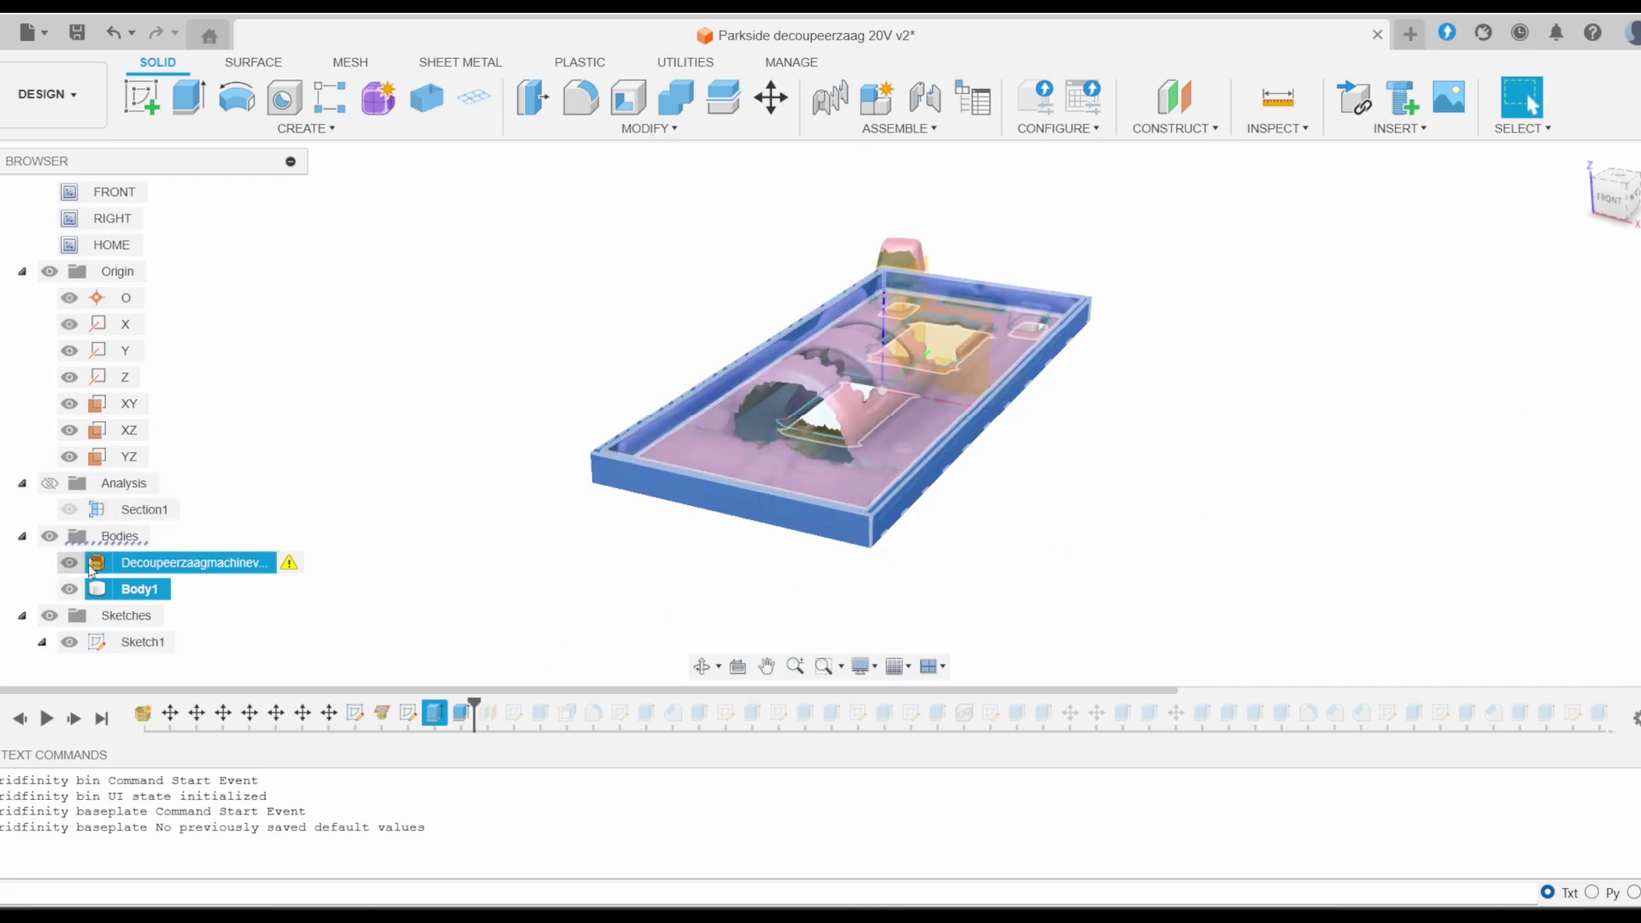
pyautogui.keyDown('shift'); pyautogui.moveTo(1163, 466); pyautogui.dragTo(1360, 352, button='middle'); pyautogui.keyUp('shift')
pyautogui.press('Escape')
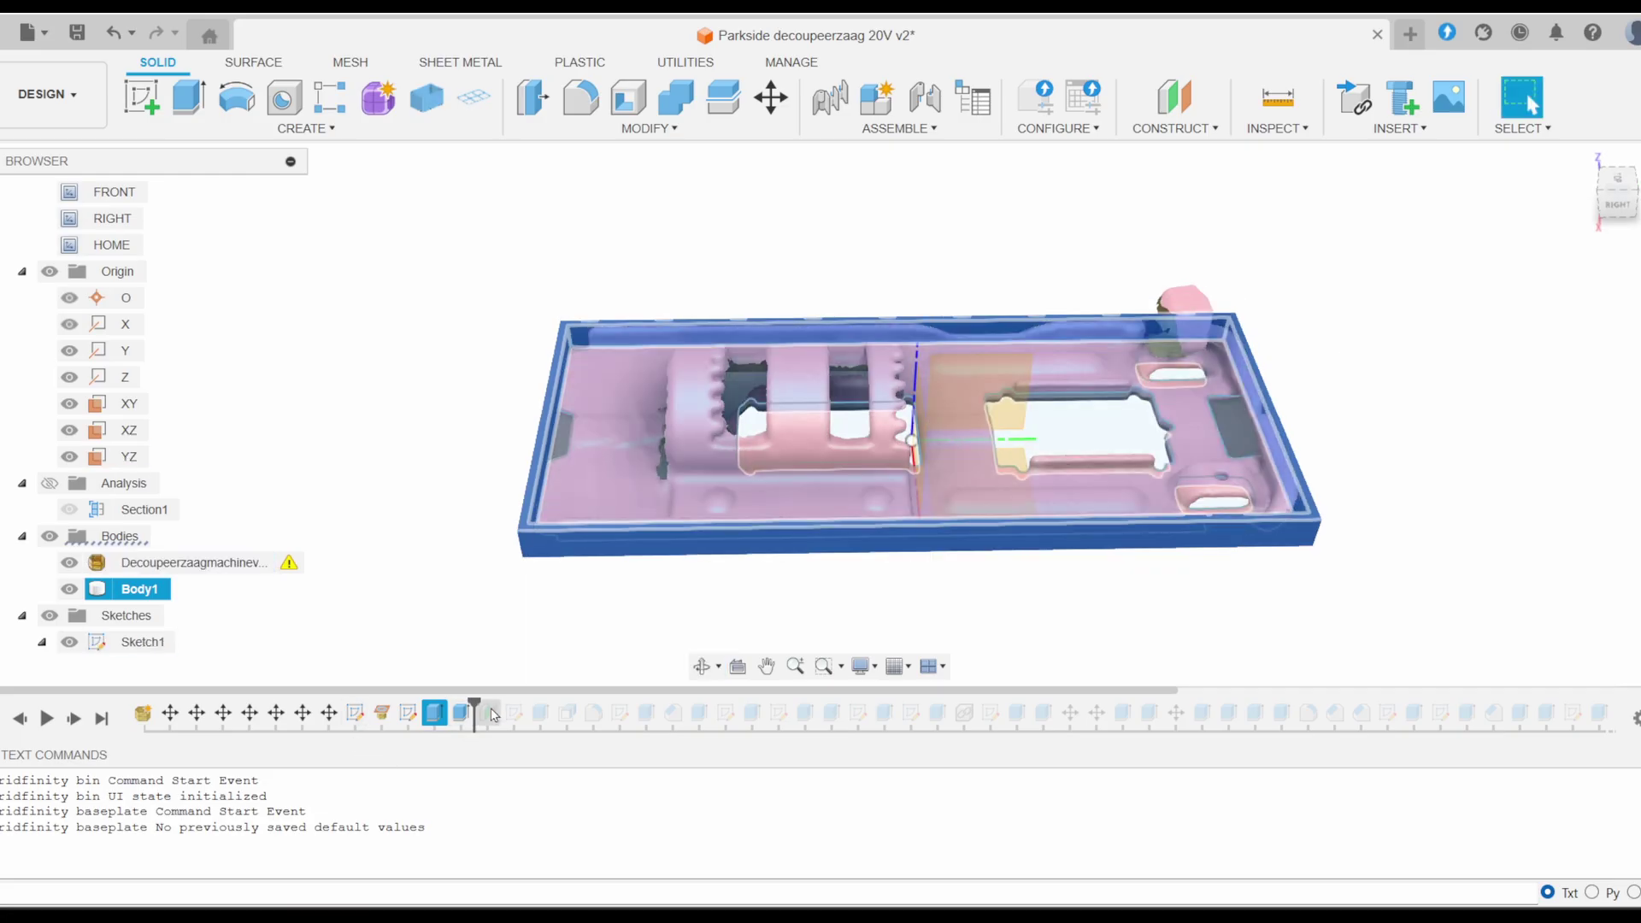
# Roll the design history forward to the sketch just before the rim cut-outs' next extrusion, hide the mesh and examine the tray from several angles
pyautogui.moveTo(473, 702); pyautogui.dragTo(924, 696)
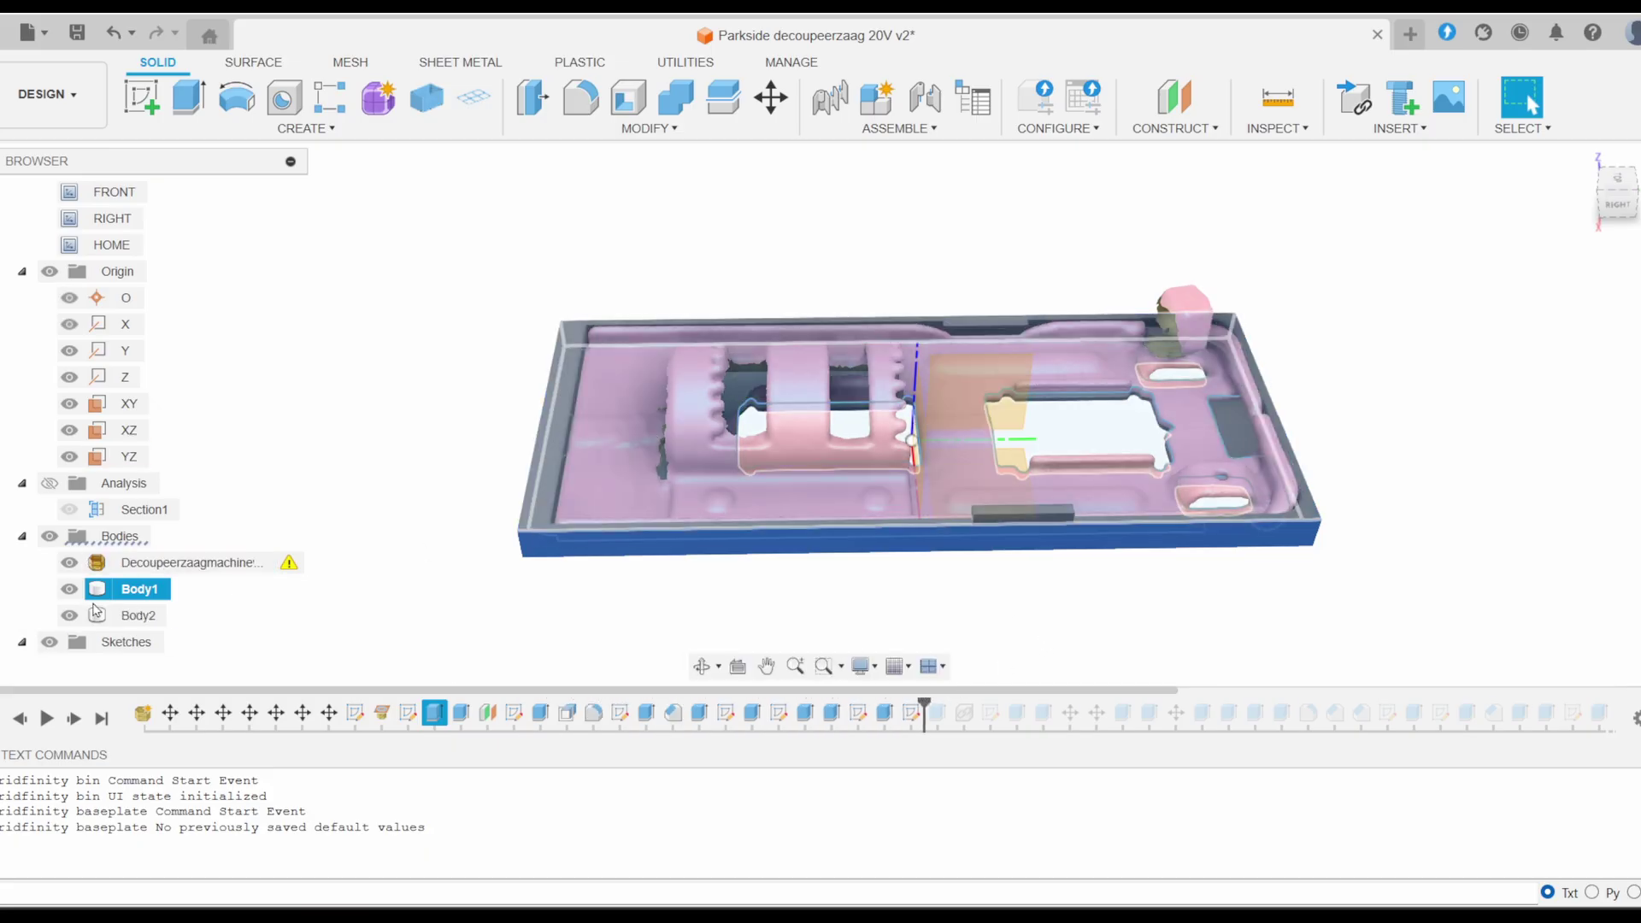
pyautogui.click(122, 563)
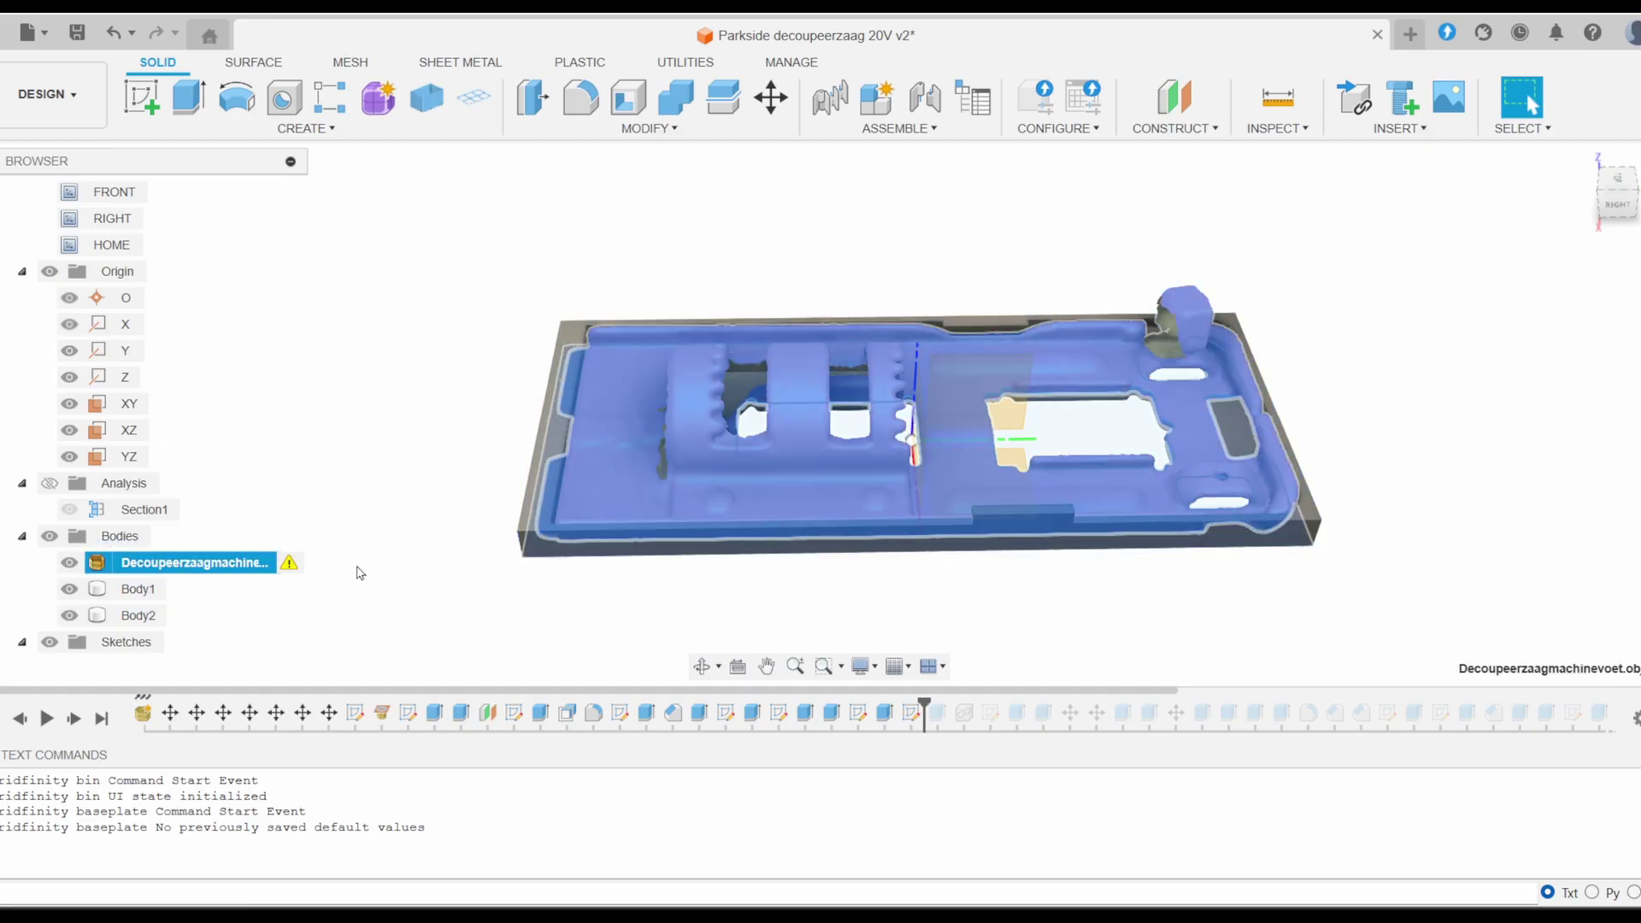
pyautogui.click(69, 563)
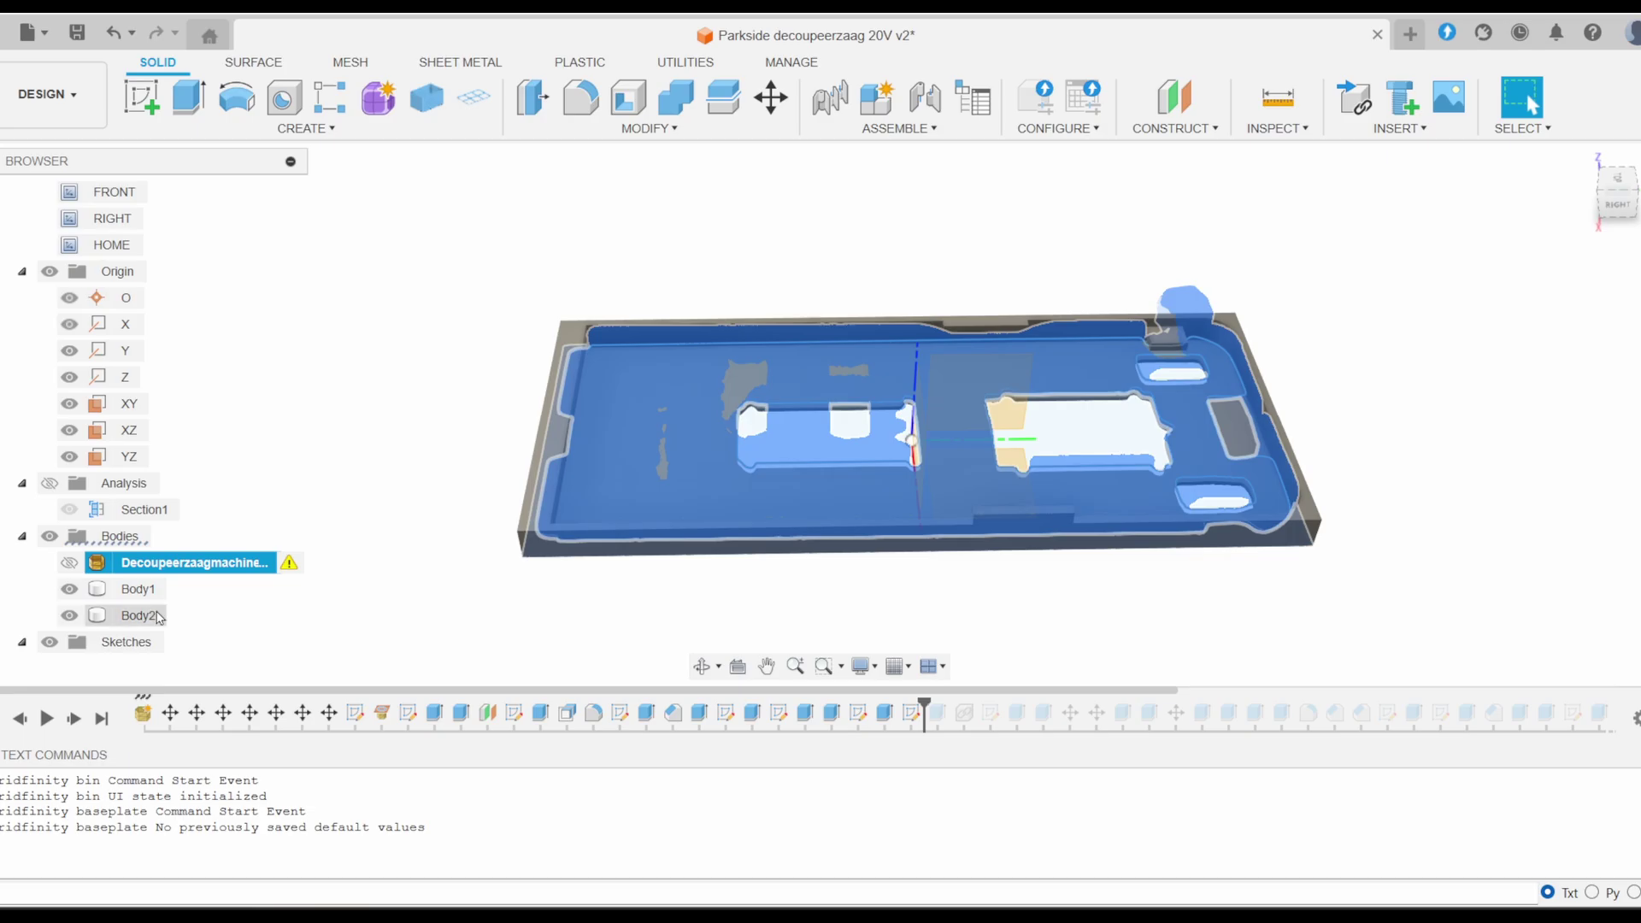
pyautogui.click(374, 601)
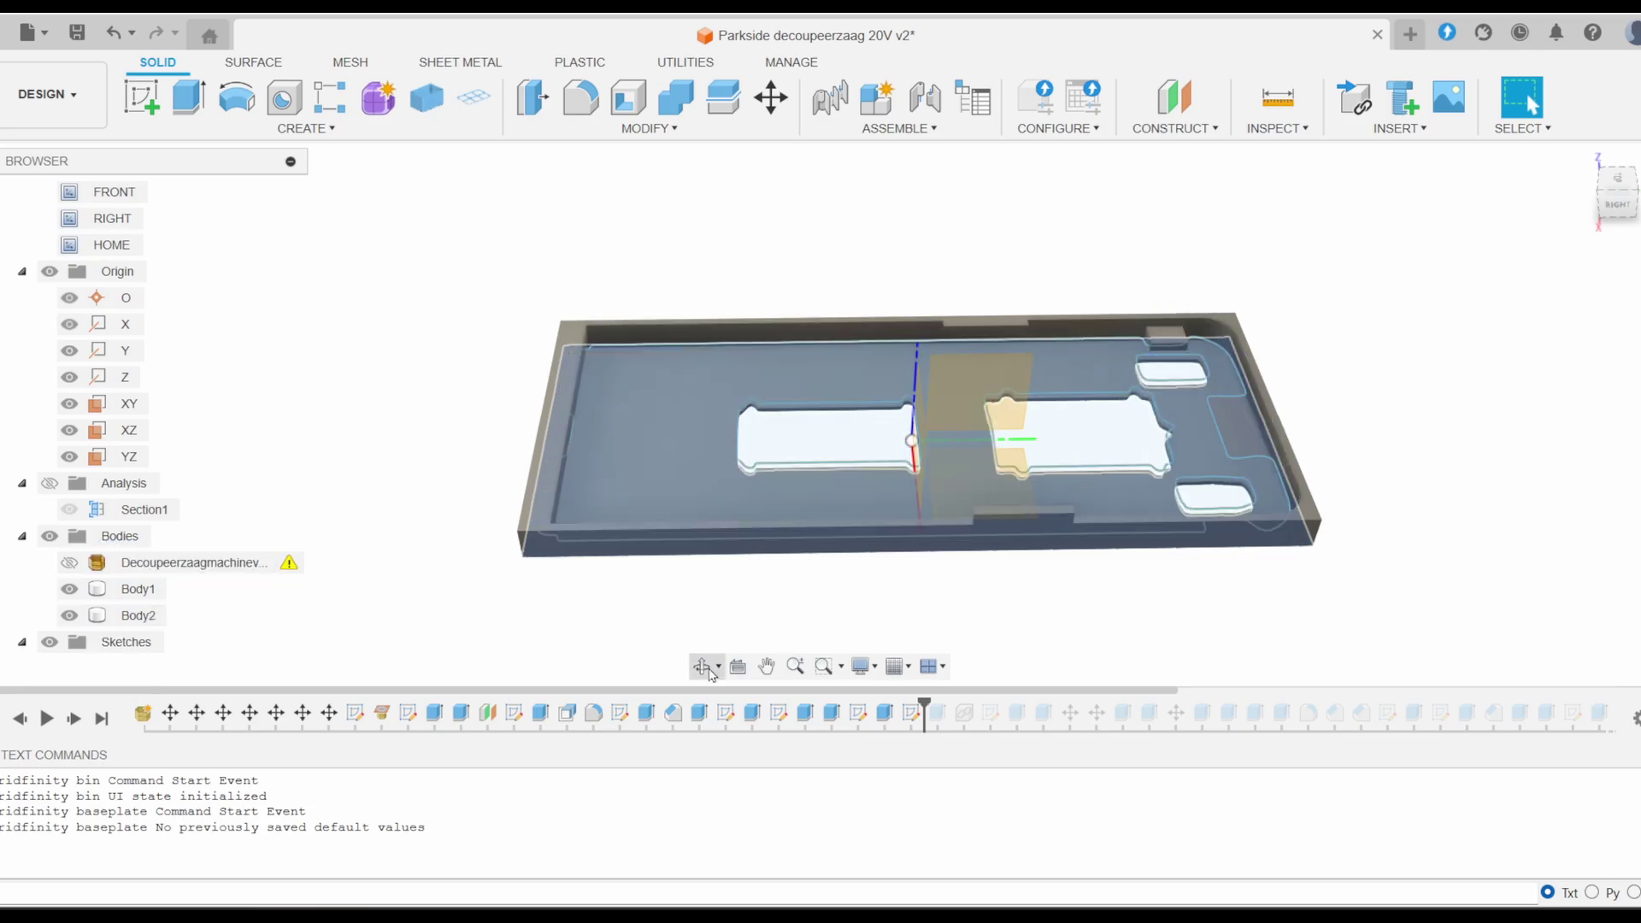
pyautogui.keyDown('shift'); pyautogui.moveTo(702, 589); pyautogui.dragTo(766, 366, button='middle'); pyautogui.keyUp('shift')
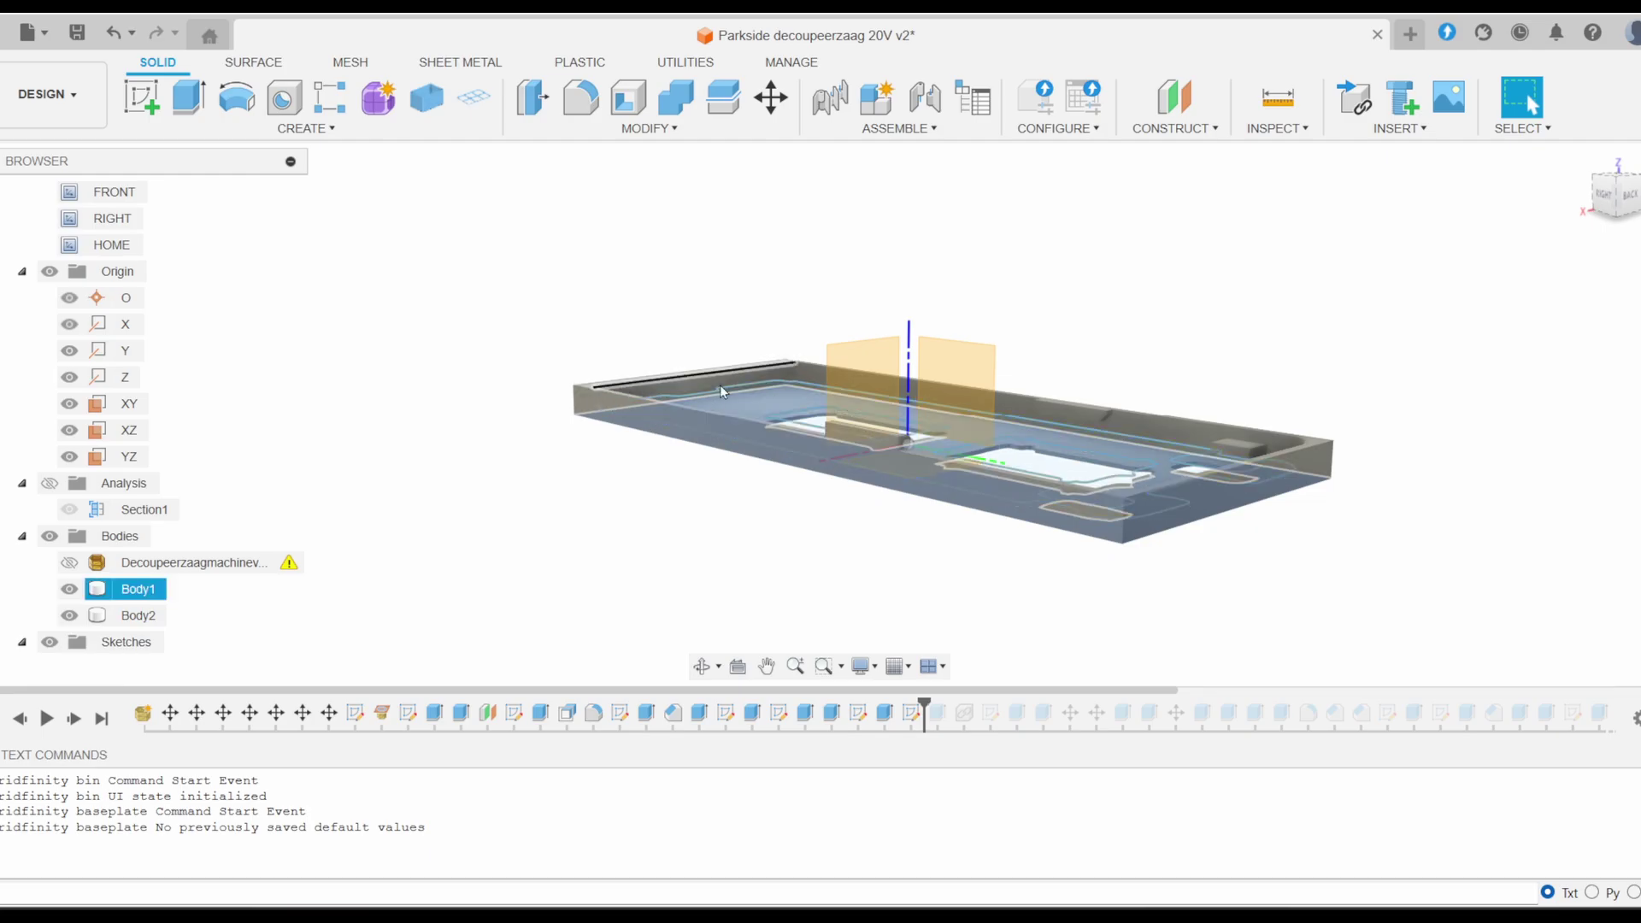
pyautogui.keyDown('shift'); pyautogui.moveTo(485, 402); pyautogui.dragTo(833, 430, button='middle'); pyautogui.keyUp('shift')
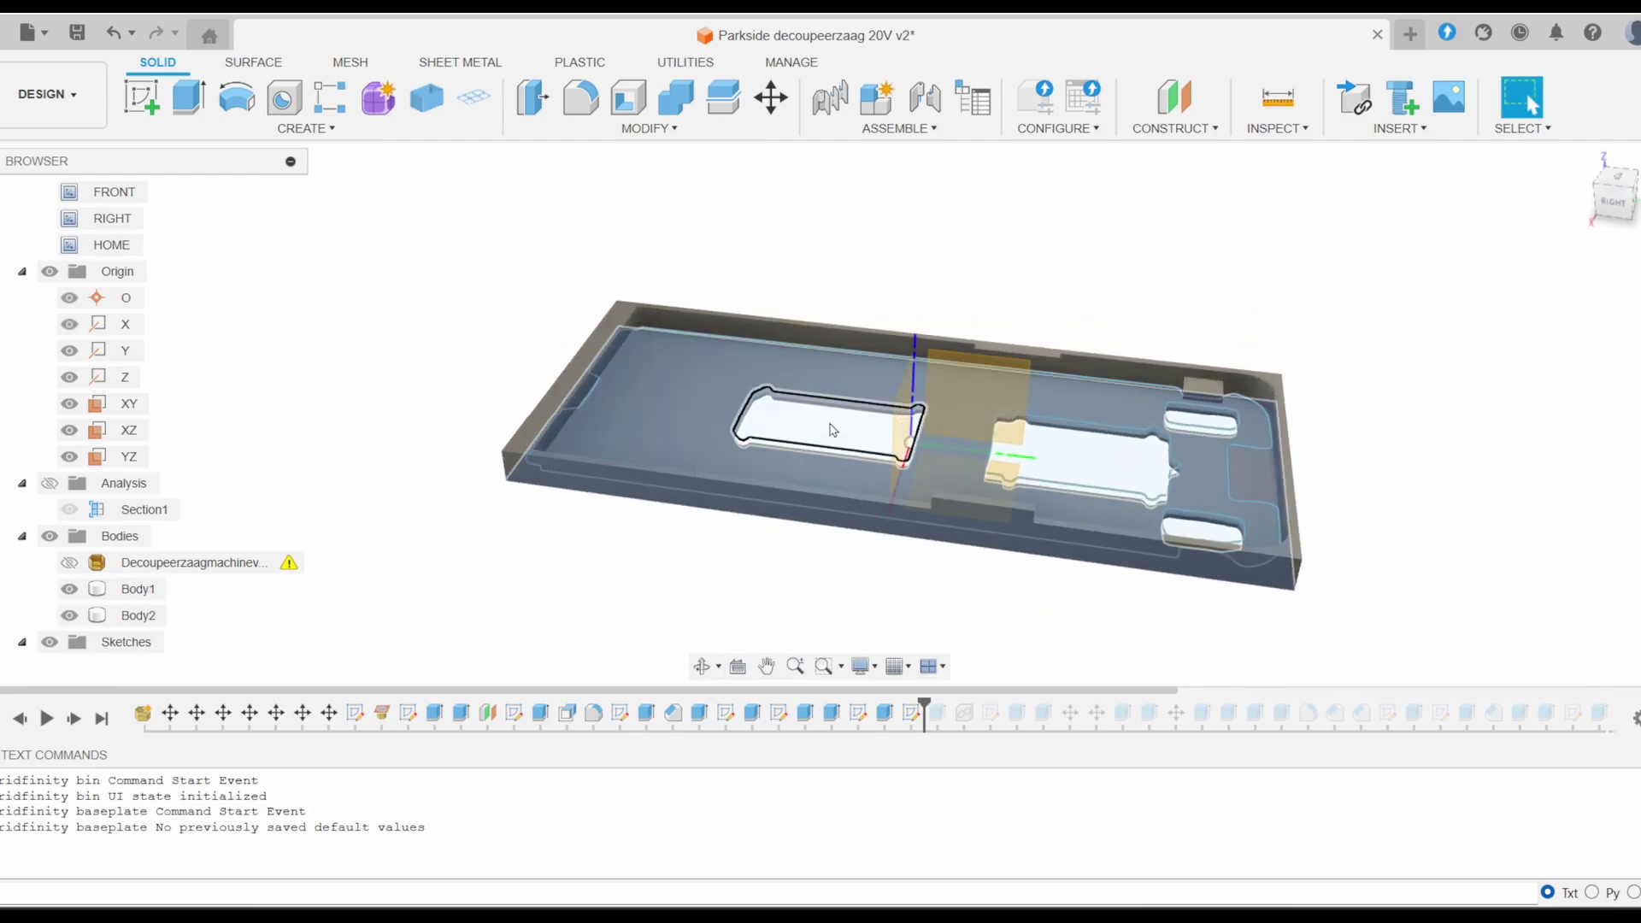
pyautogui.click(630, 384)
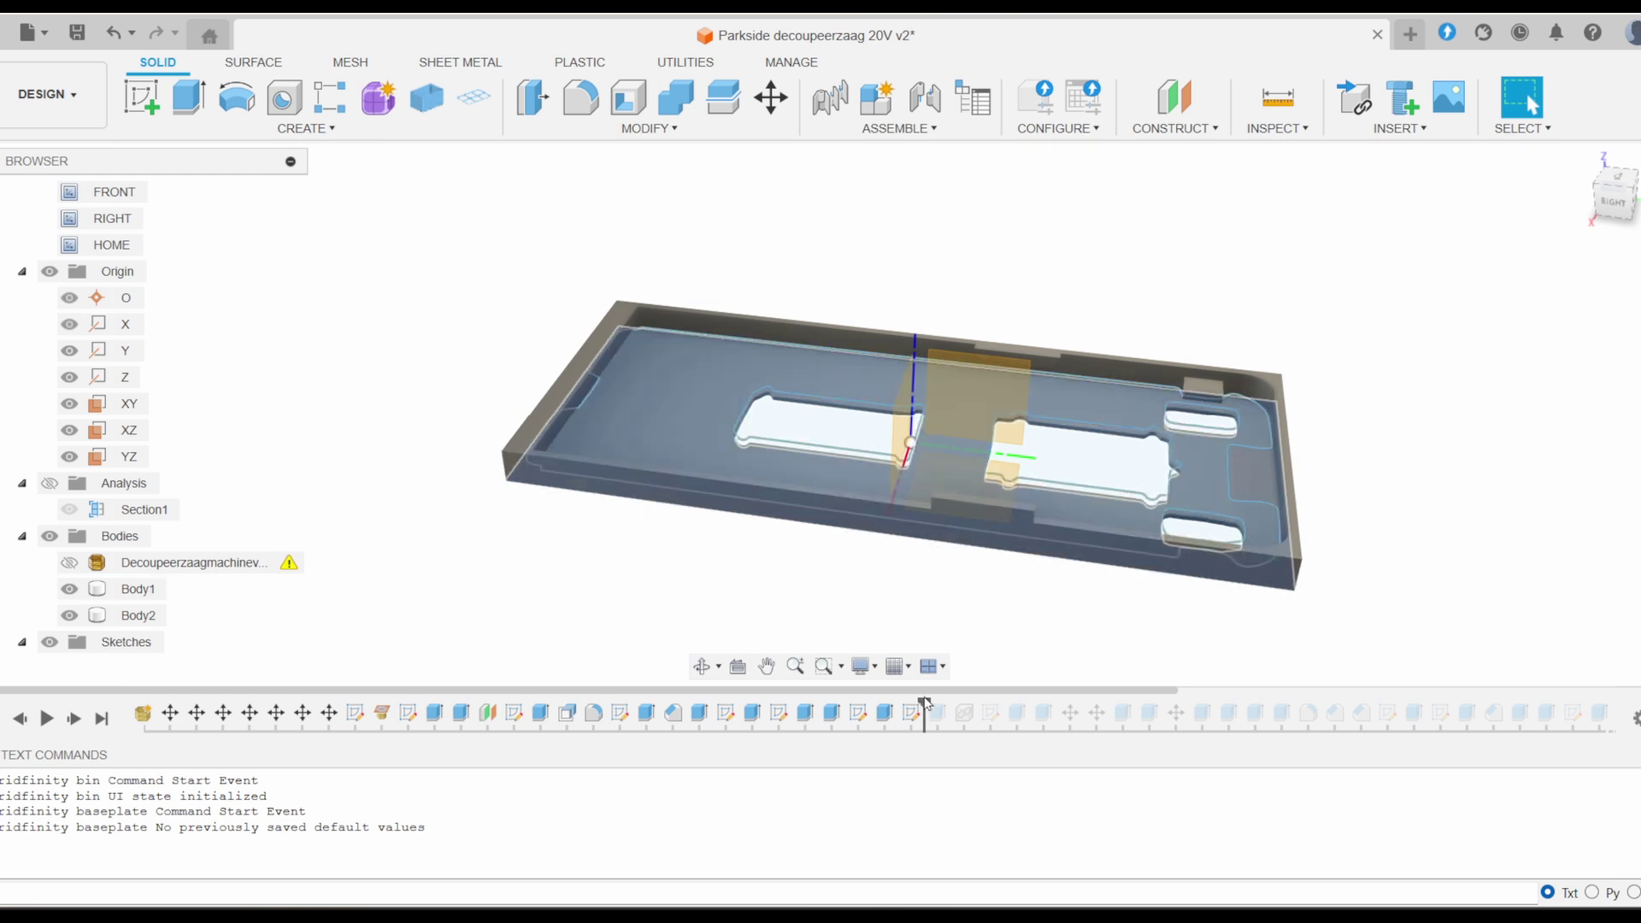
# Roll the design history forward through the features that add the raised side frame, then examine its profile from the front and at an angle
pyautogui.moveTo(924, 702); pyautogui.dragTo(1474, 712)
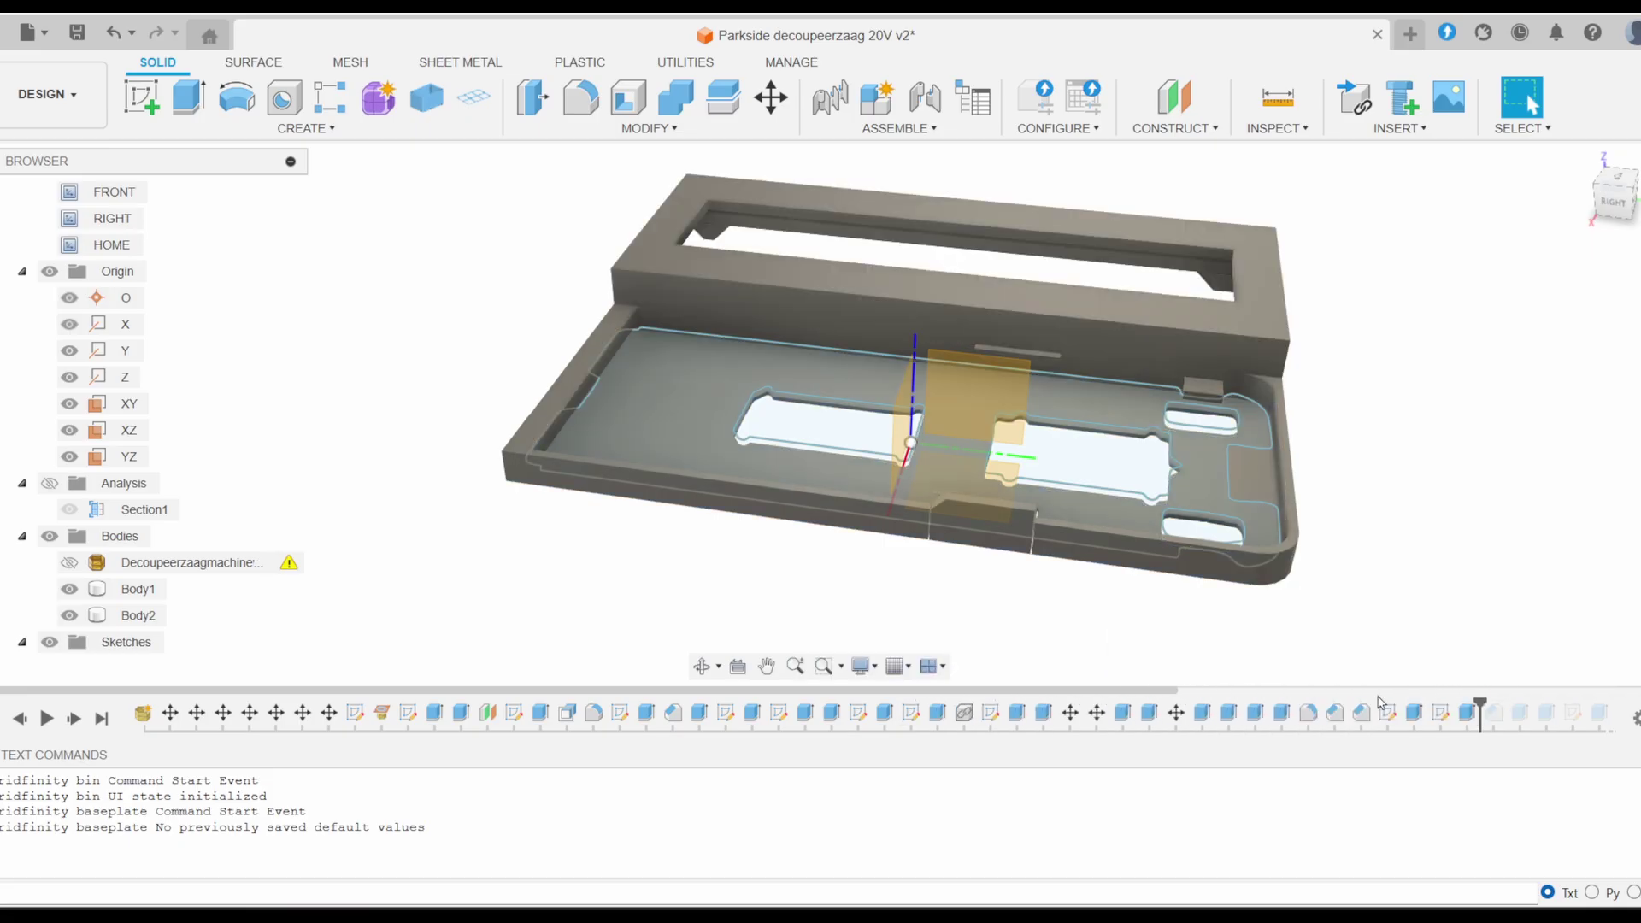
pyautogui.keyDown('shift'); pyautogui.moveTo(341, 459); pyautogui.dragTo(712, 400, button='middle'); pyautogui.keyUp('shift')
pyautogui.keyDown('shift'); pyautogui.moveTo(876, 434); pyautogui.dragTo(904, 408, button='middle'); pyautogui.keyUp('shift')
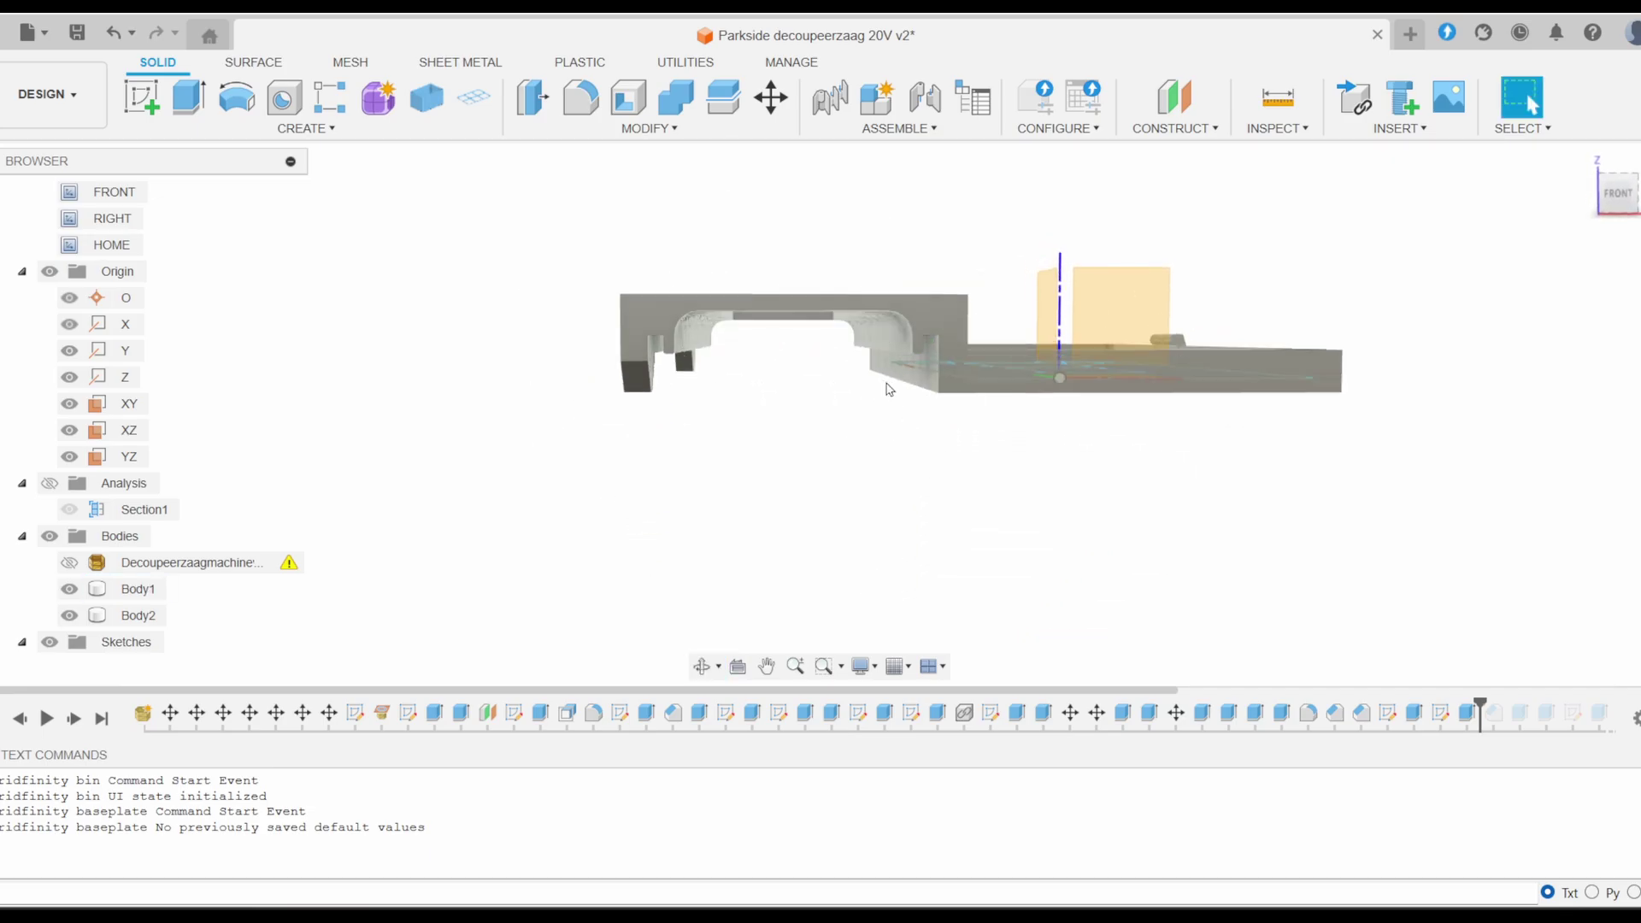
pyautogui.keyDown('shift'); pyautogui.moveTo(875, 523); pyautogui.dragTo(999, 544, button='middle'); pyautogui.keyUp('shift')
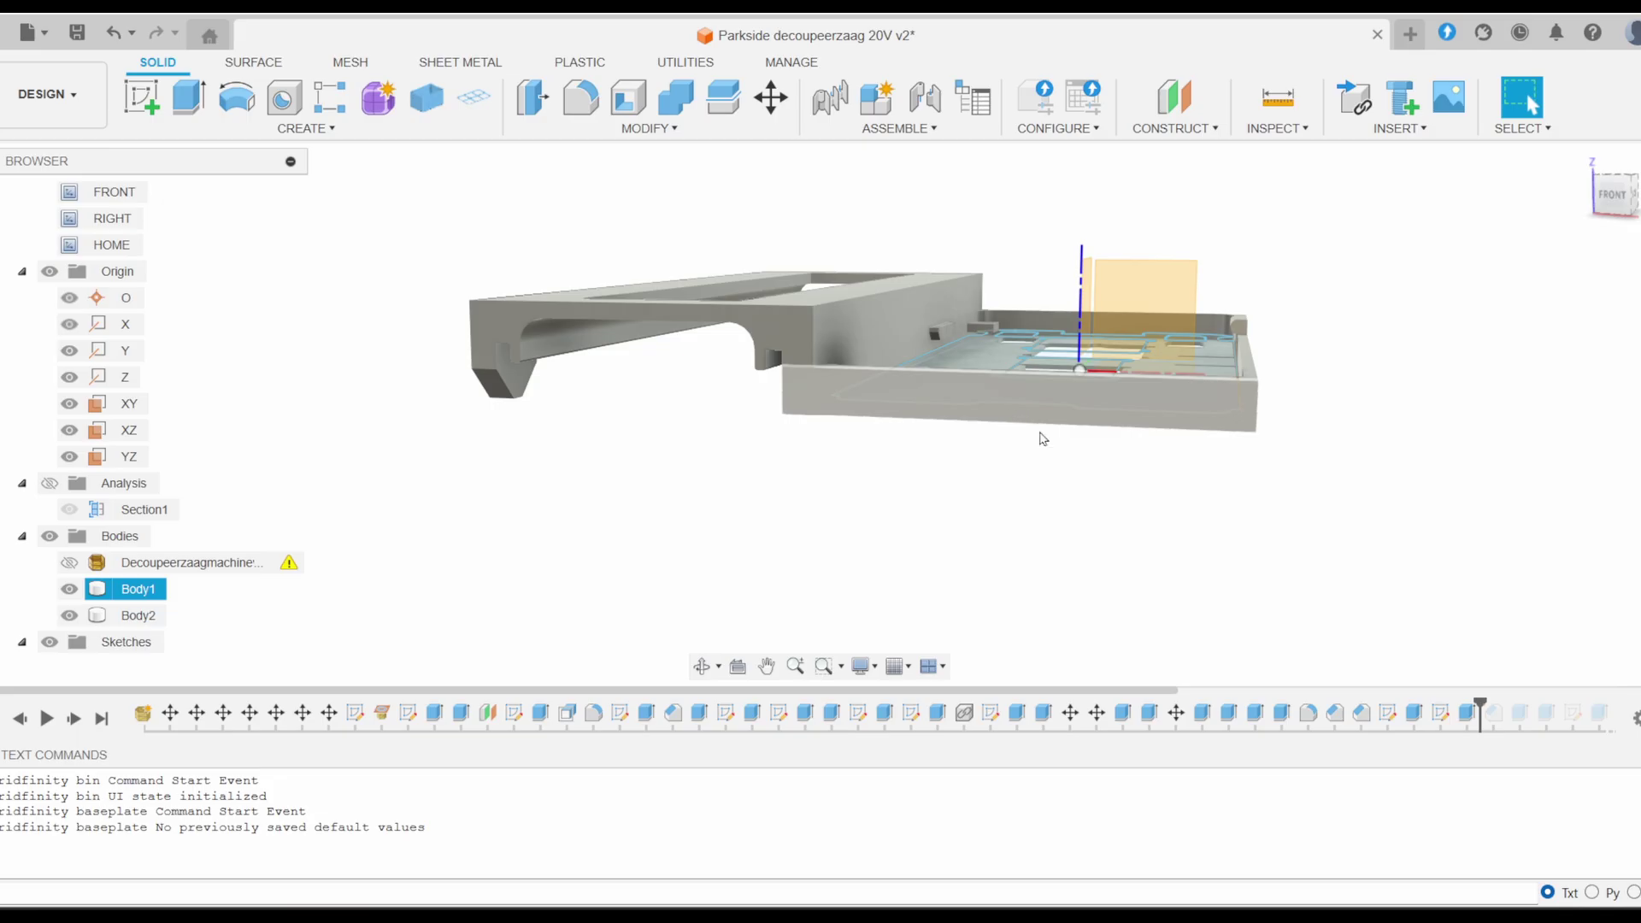
pyautogui.click(1116, 508)
# Roll the design history forward through the remaining features and show the scanned mesh body inside the modelled tray
pyautogui.moveTo(1481, 703); pyautogui.dragTo(1612, 702)
pyautogui.keyDown('shift'); pyautogui.moveTo(938, 548); pyautogui.dragTo(901, 617, button='middle'); pyautogui.keyUp('shift')
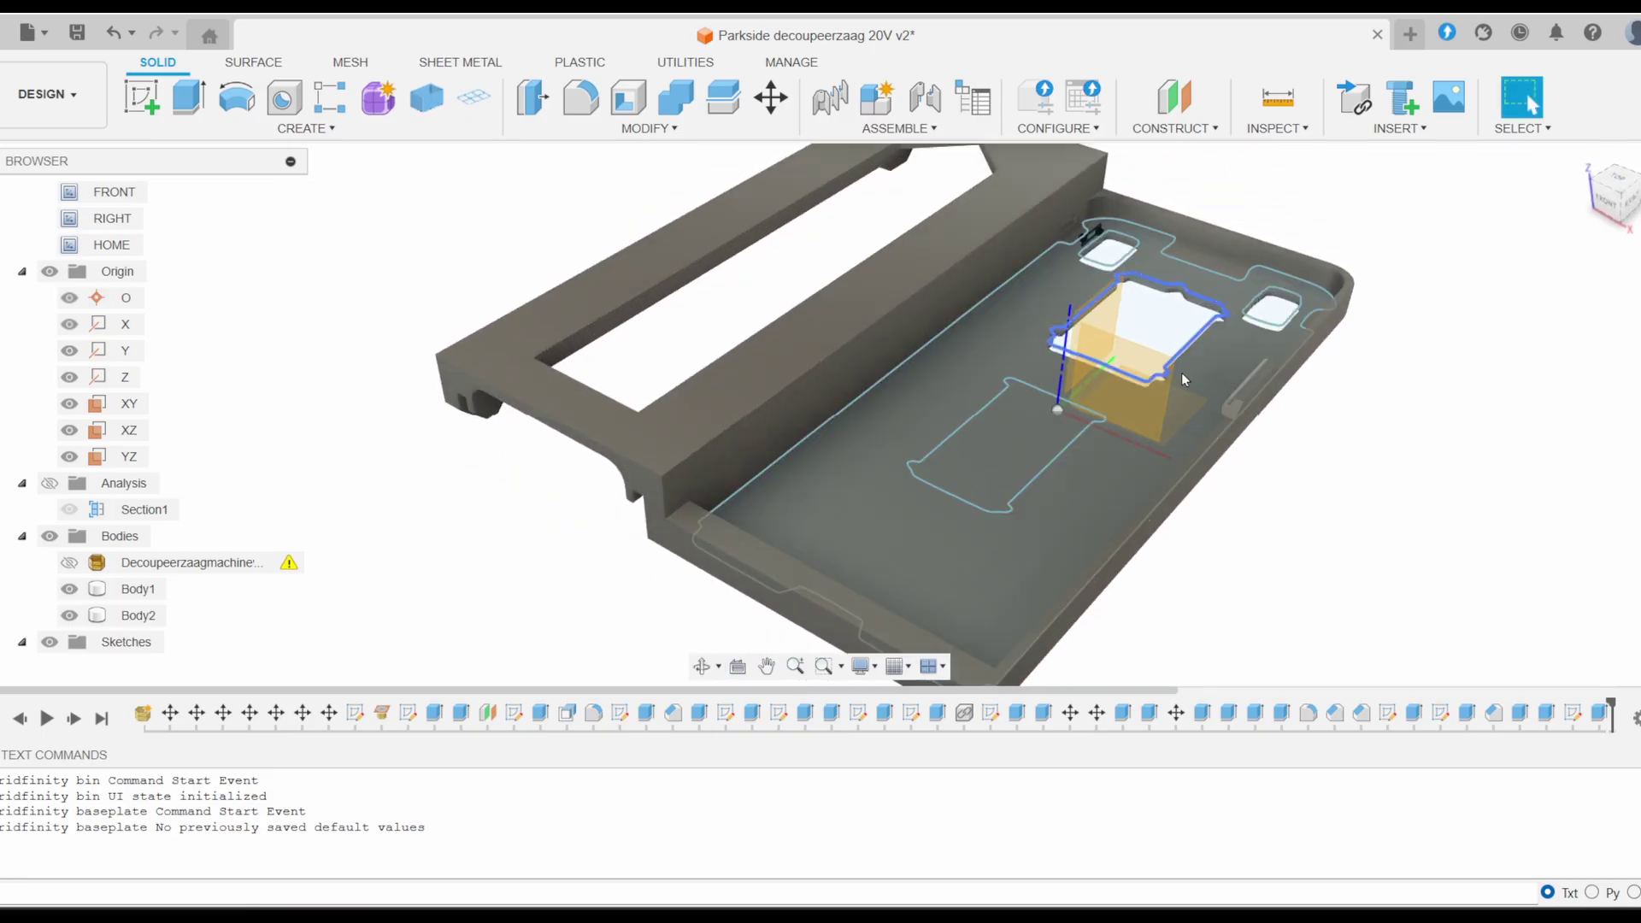
pyautogui.keyDown('shift'); pyautogui.moveTo(1366, 474); pyautogui.dragTo(1308, 432, button='middle'); pyautogui.keyUp('shift')
pyautogui.click(70, 563)
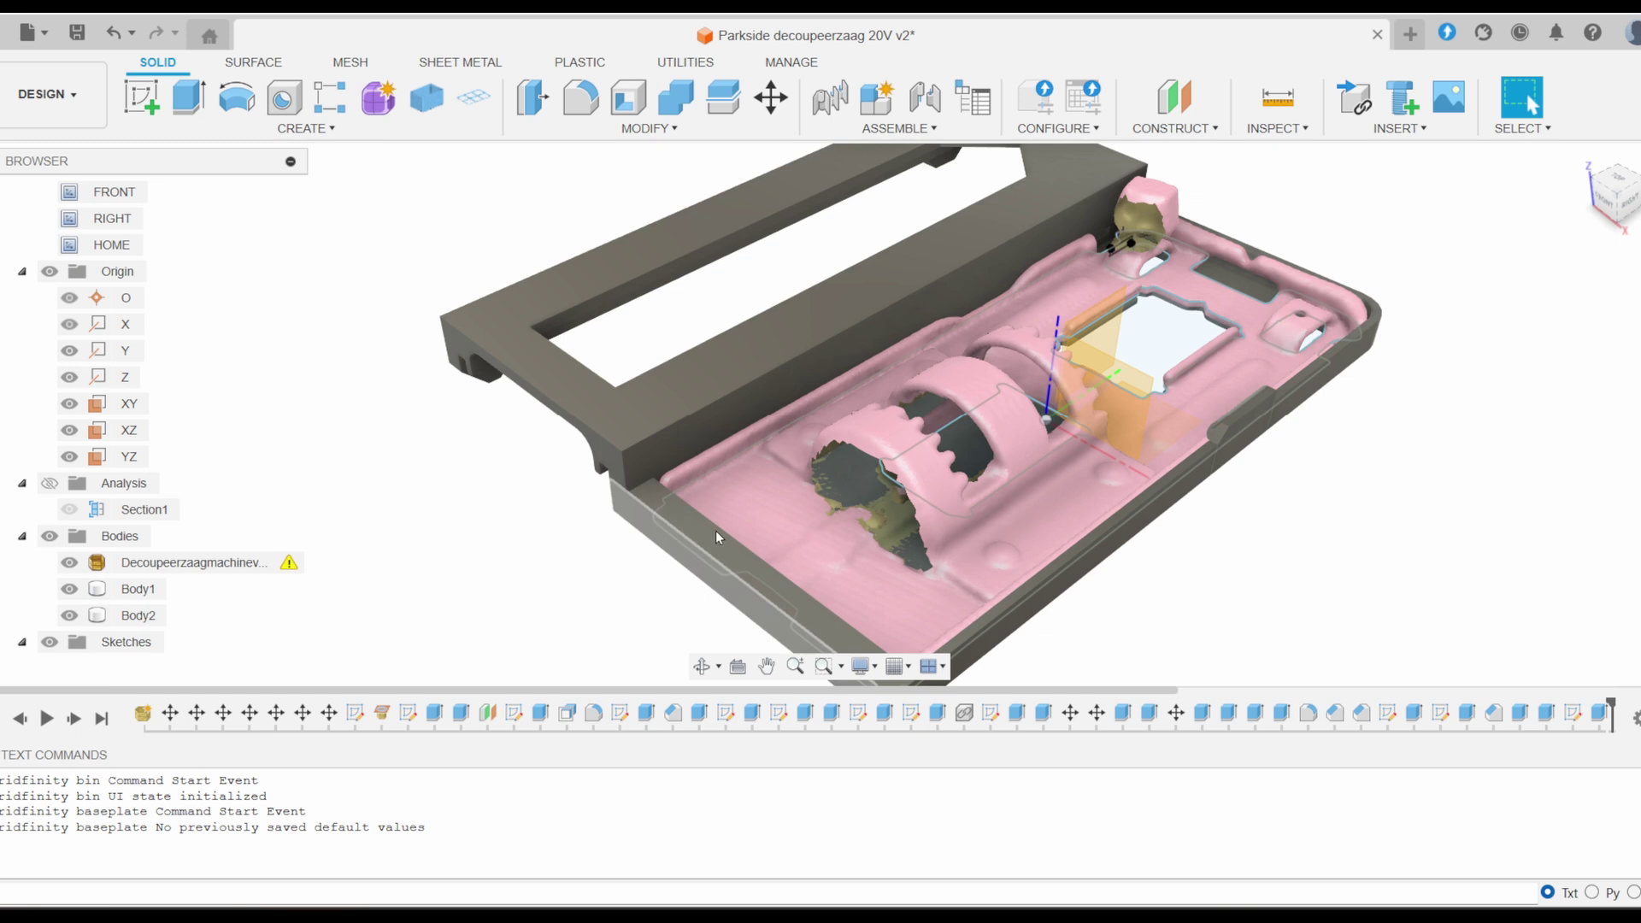
pyautogui.keyDown('shift'); pyautogui.moveTo(1077, 522); pyautogui.dragTo(1130, 513, button='middle'); pyautogui.keyUp('shift')
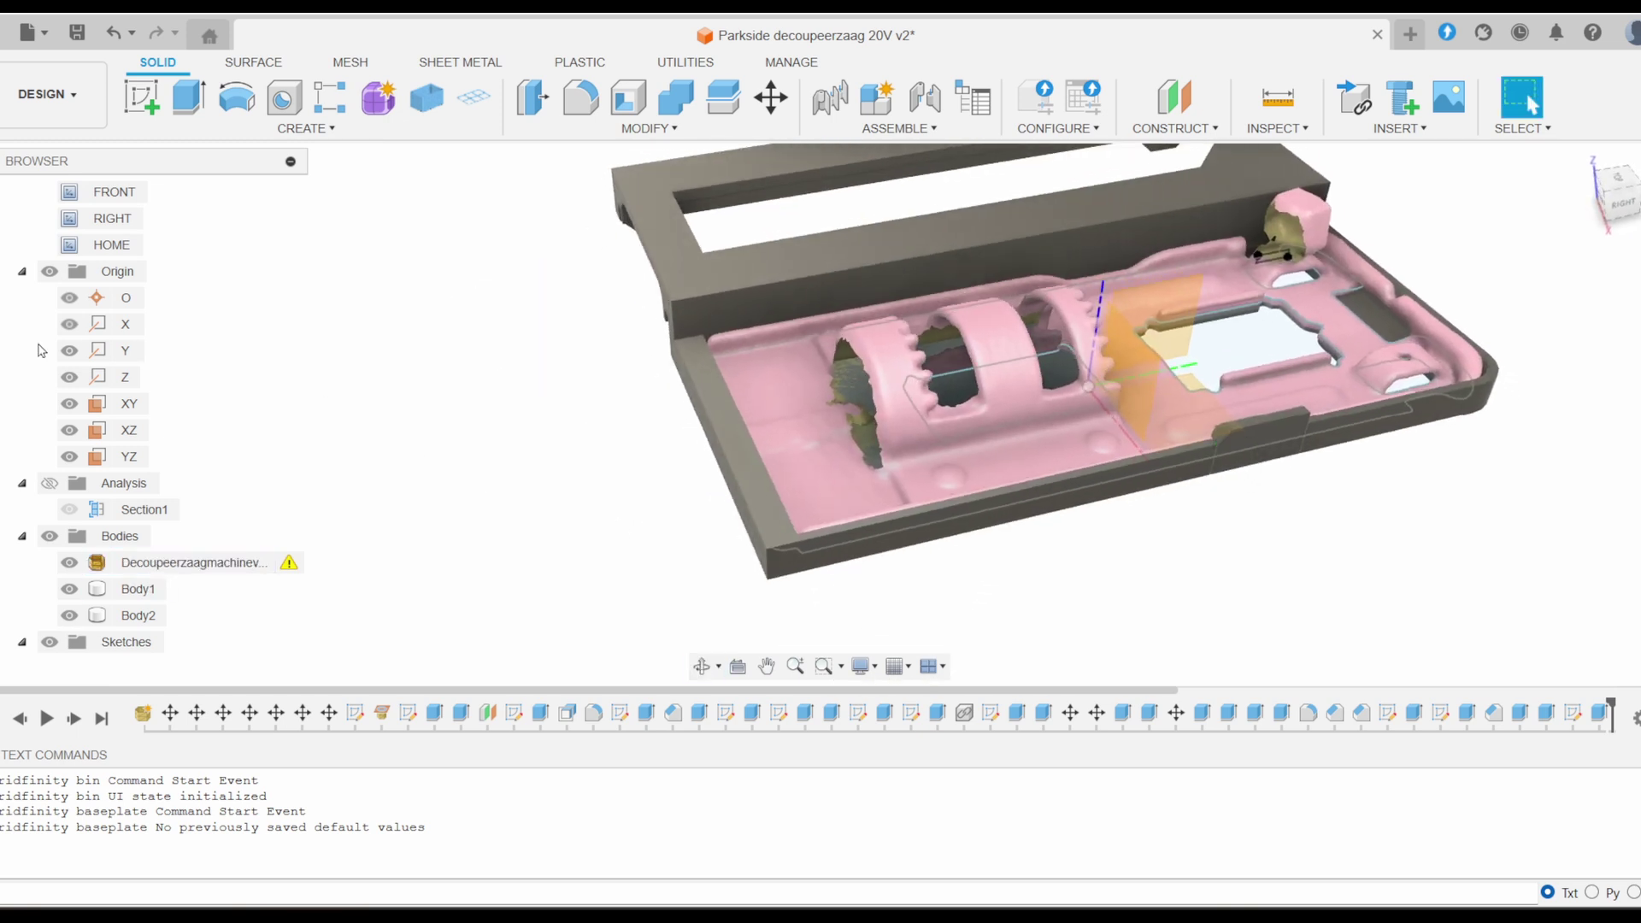
# Hide the origin planes and axes, then examine the mesh's fit in the tray from an elevated angle
pyautogui.scroll(1, 75, 316)
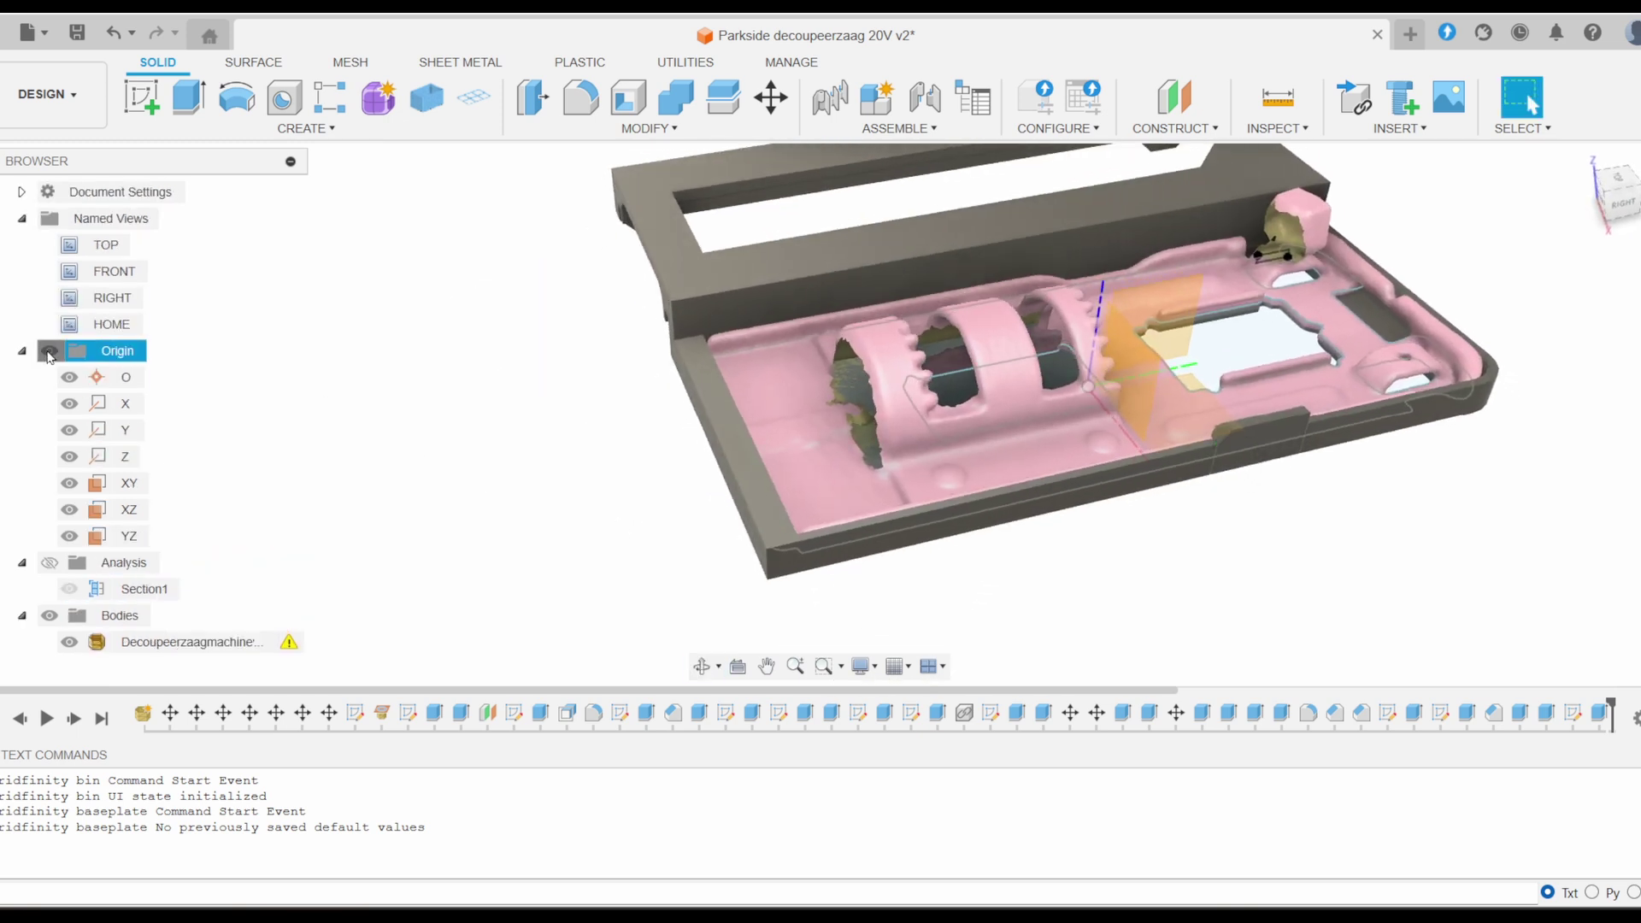
pyautogui.click(48, 352)
pyautogui.keyDown('shift'); pyautogui.moveTo(1271, 546); pyautogui.dragTo(1177, 324, button='middle'); pyautogui.keyUp('shift')
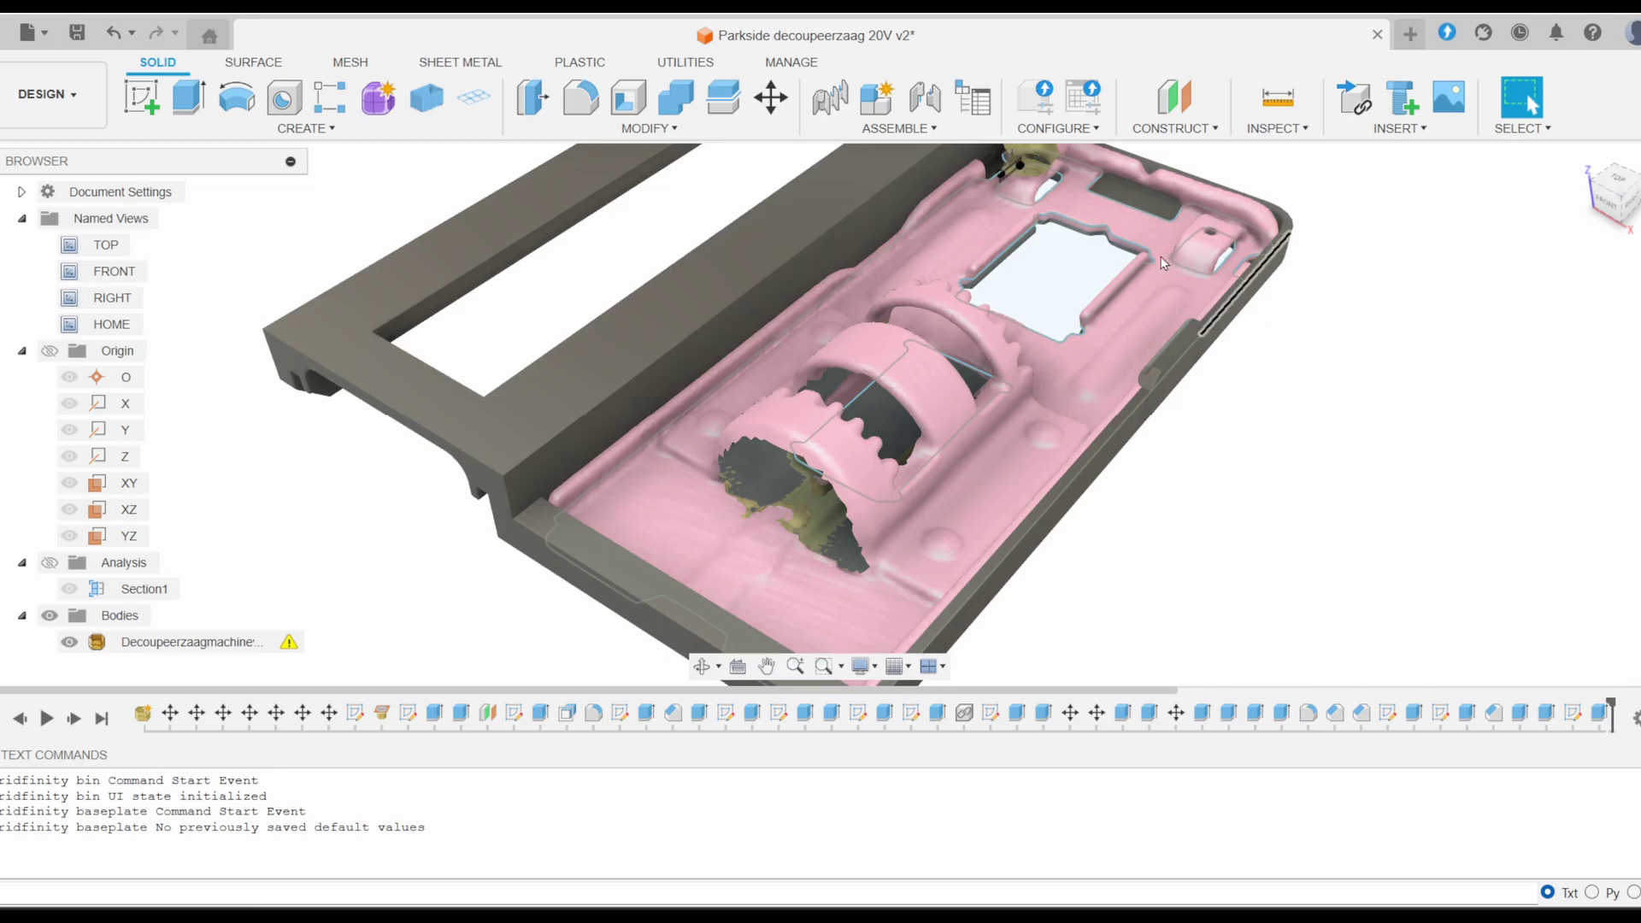